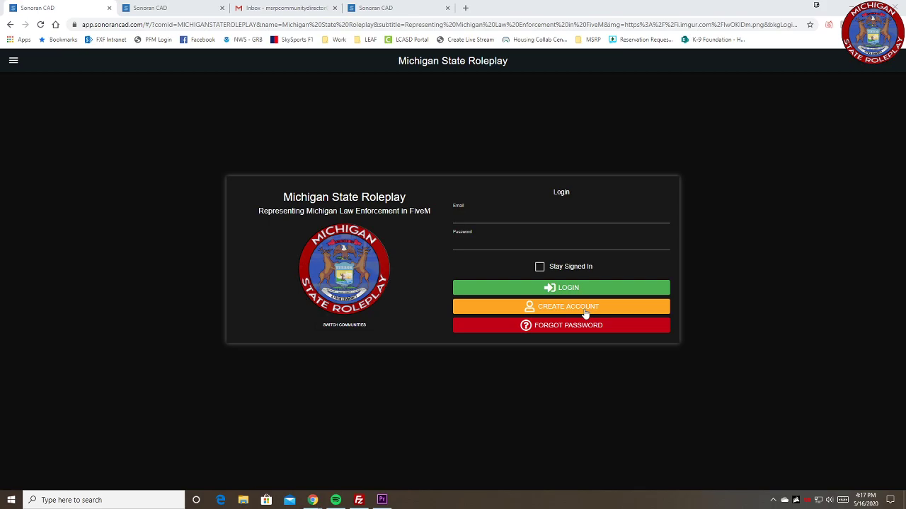
# Step: Review the email preference options in the Create Account form
pyautogui.click(163, 10)
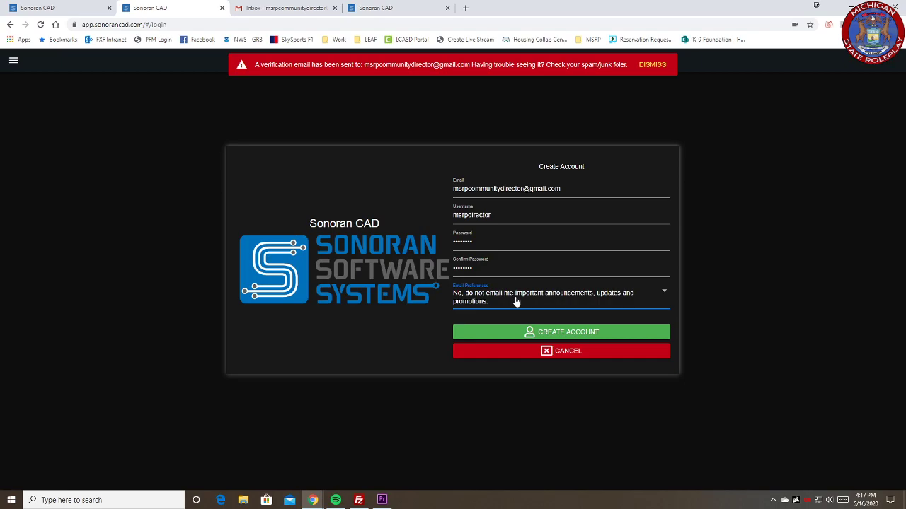
pyautogui.click(517, 302)
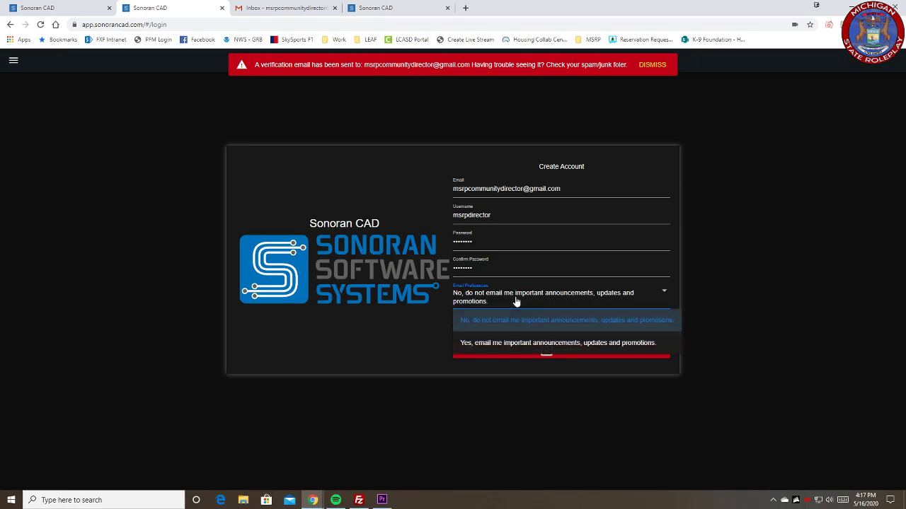
pyautogui.click(517, 303)
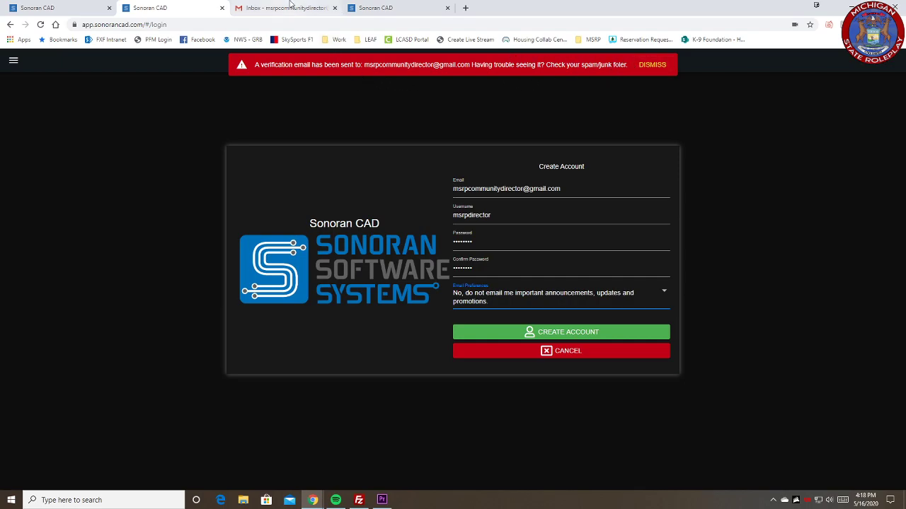
# Step: Switch to Gmail, open the "Sonoran CAD - Verify your account!" message and follow its email verification link
pyautogui.click(289, 6)
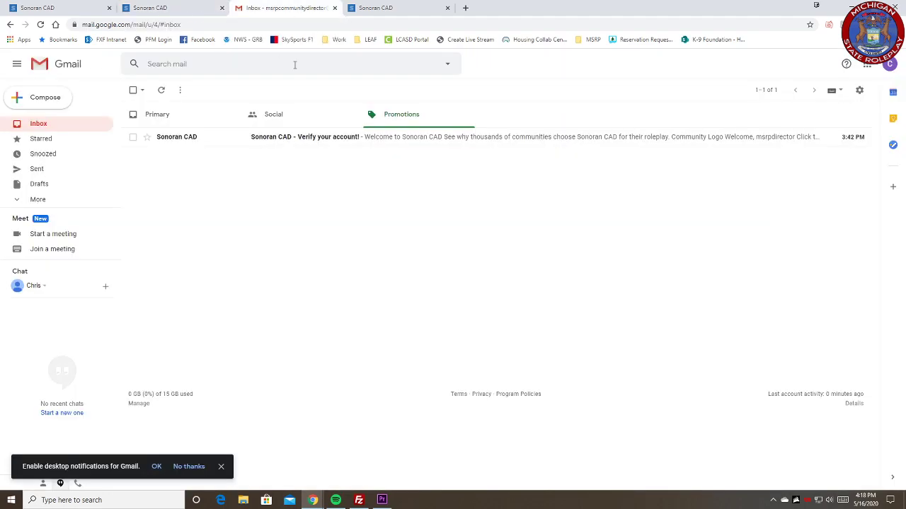
pyautogui.click(380, 142)
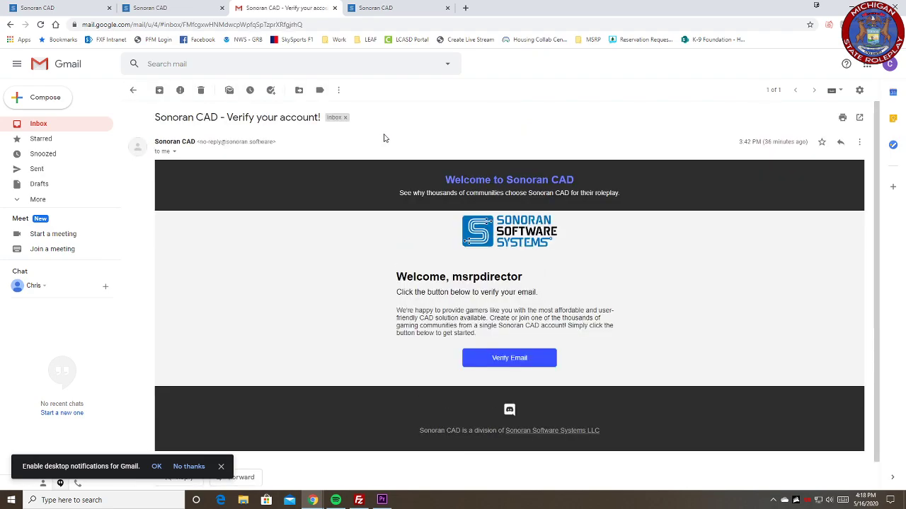
pyautogui.click(525, 365)
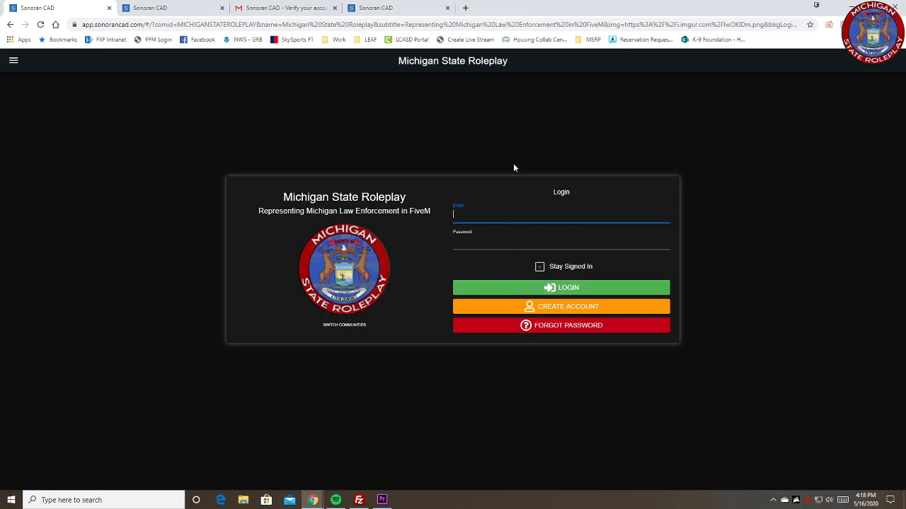
# Step: From the signed-in Sonoran CAD menu, find the community with ID MICHIGANSTATEROLEPLAY and join it
pyautogui.click(405, 5)
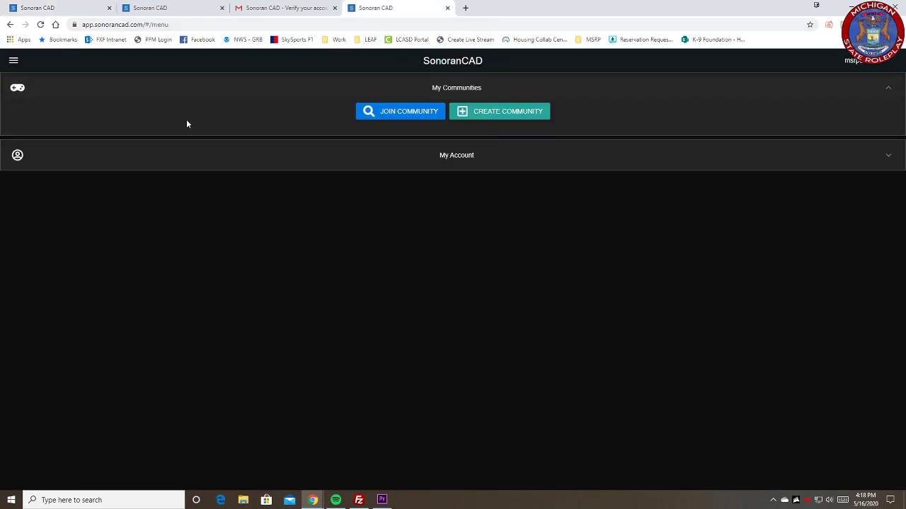
pyautogui.click(397, 119)
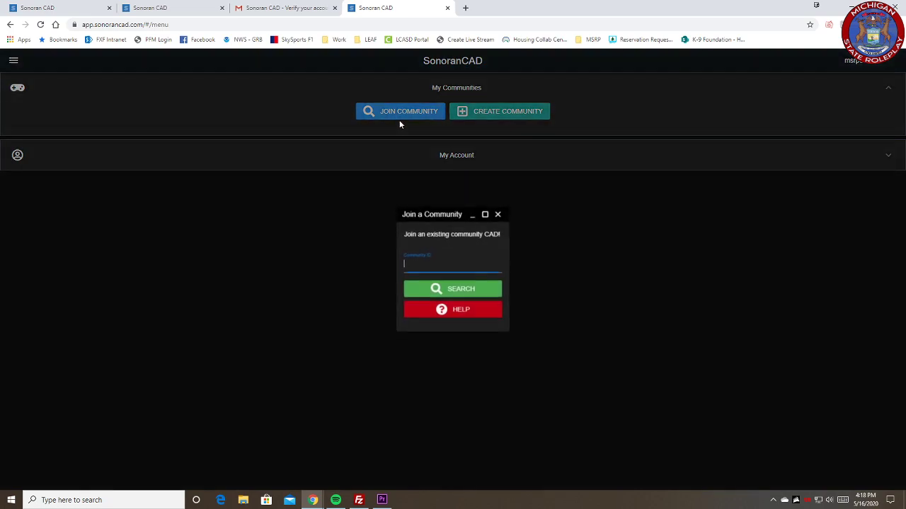
pyautogui.write('MICHIGANSTATEROLEPLAY')
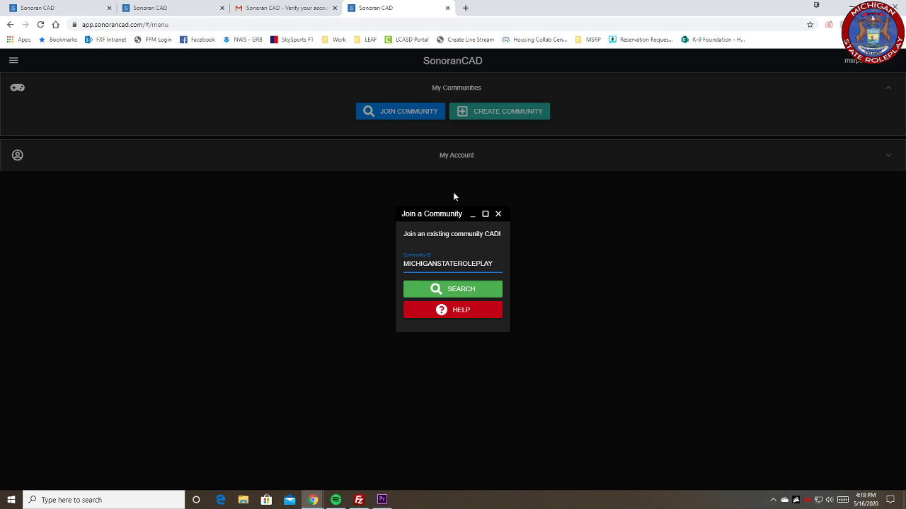
pyautogui.press('Return')
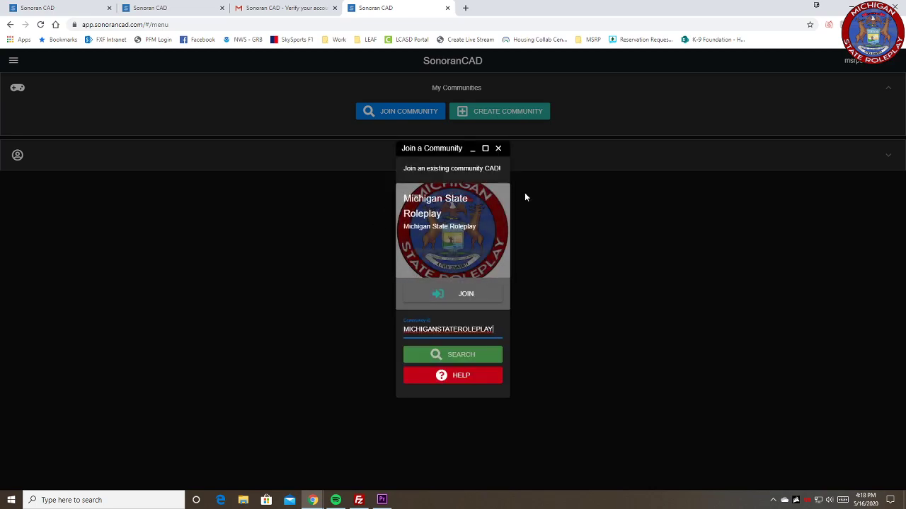
pyautogui.click(450, 297)
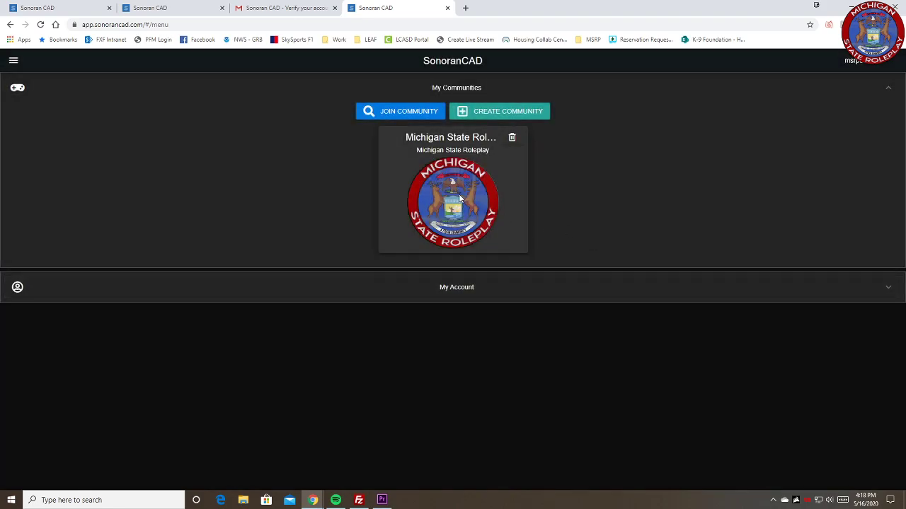
# Step: Open the Michigan State Roleplay community and apply the civilian permission key
pyautogui.click(517, 251)
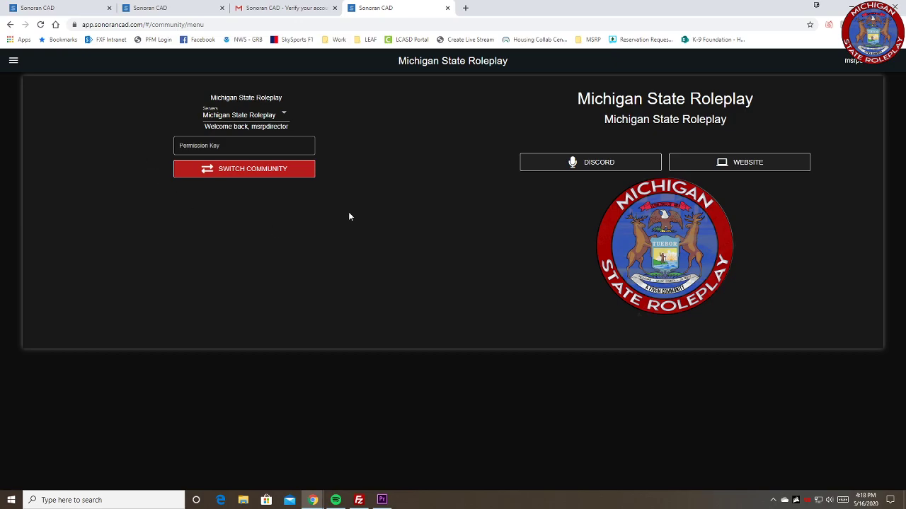
pyautogui.click(229, 150)
pyautogui.write('CIVILIAN')
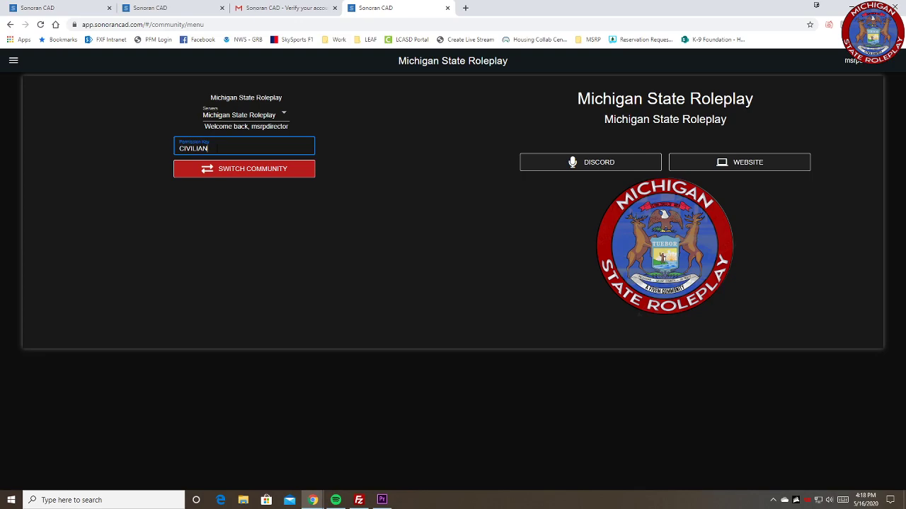
pyautogui.press('Return')
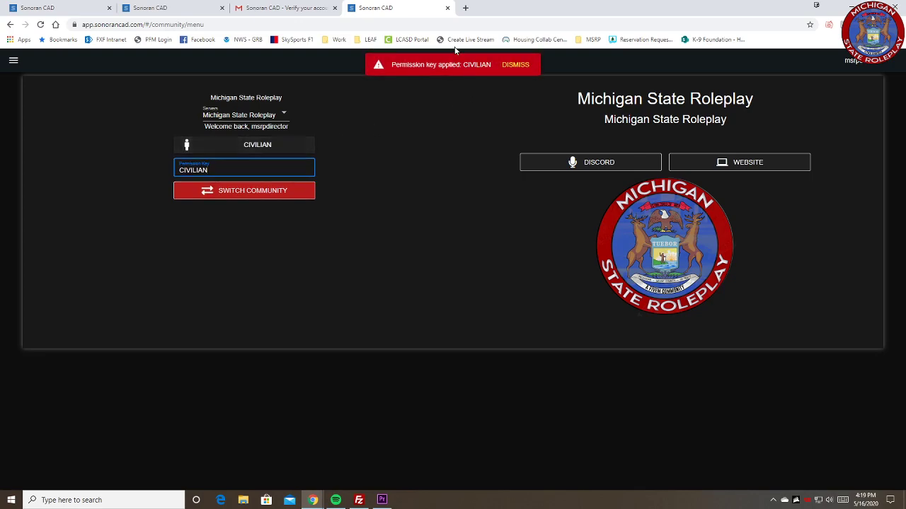
pyautogui.click(517, 66)
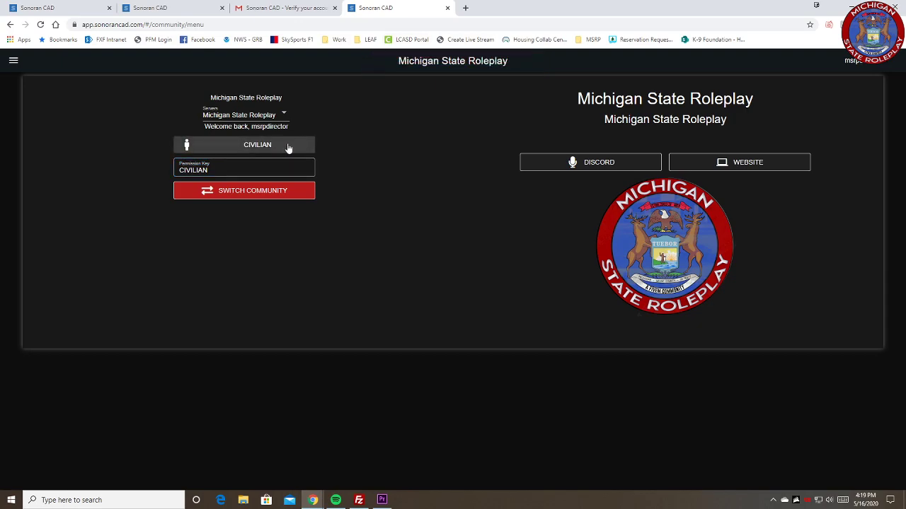
# Step: Open the Civilian area and start a new character with a first name, last name and middle initial
pyautogui.click(288, 147)
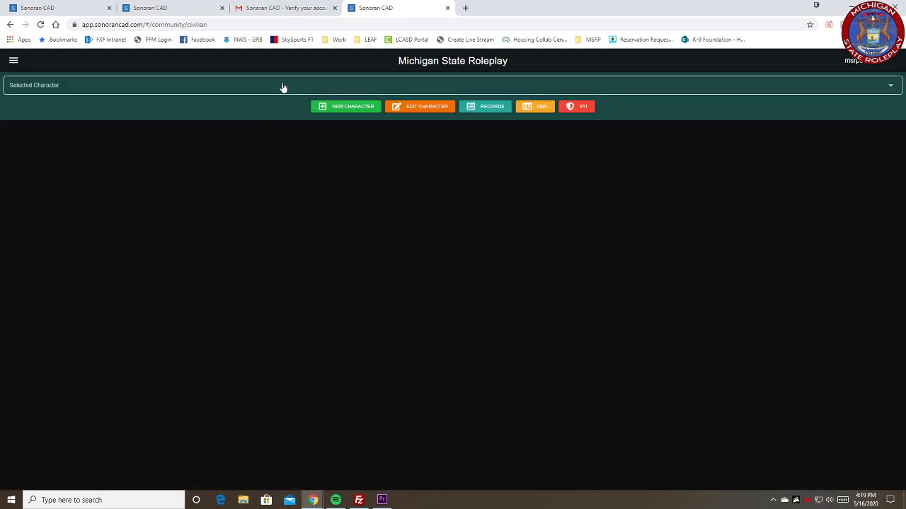
pyautogui.click(864, 87)
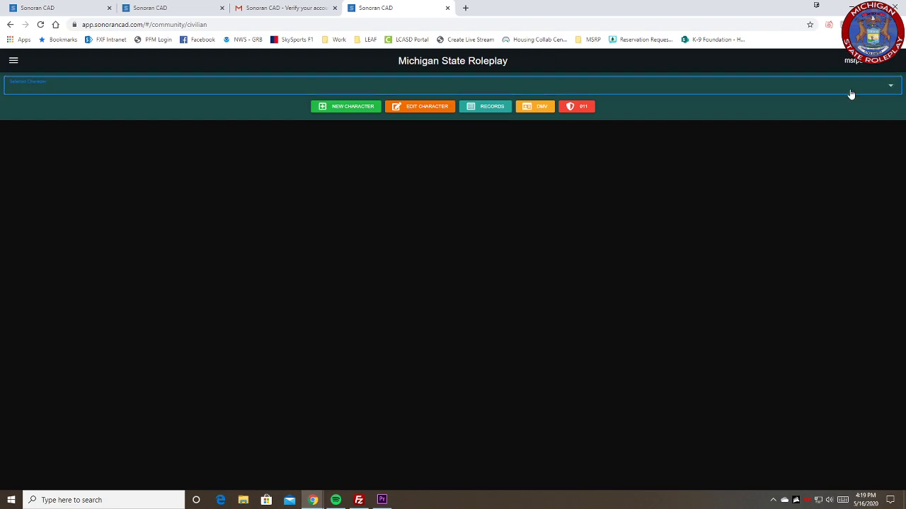
pyautogui.click(347, 114)
pyautogui.click(245, 232)
pyautogui.write('JOHN')
pyautogui.press('Tab')
pyautogui.write('SMITHERS')
pyautogui.press('Tab')
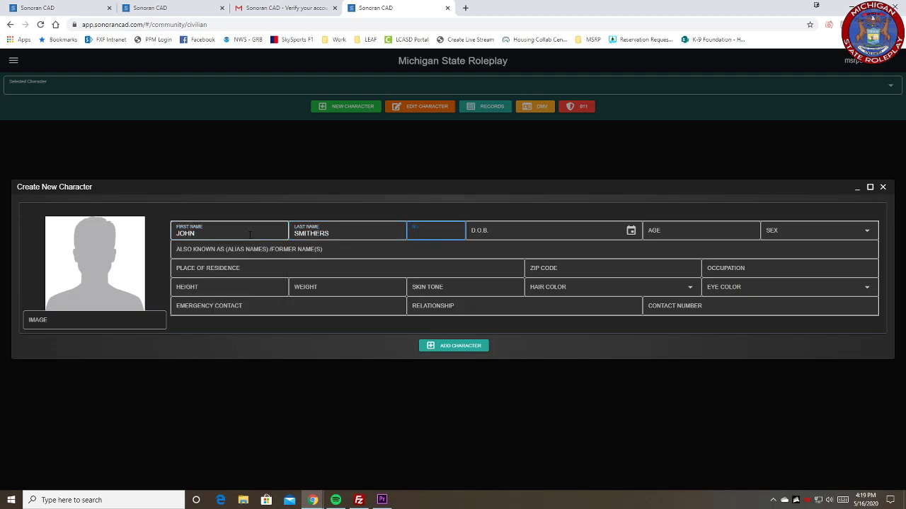
pyautogui.write('L')
pyautogui.press('Tab')
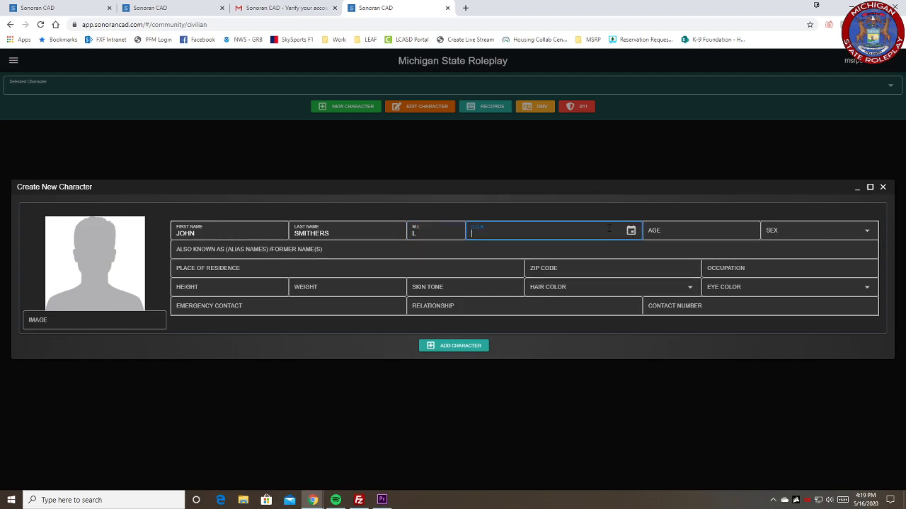
# Step: Choose the new character's date of birth and set the sex to M
pyautogui.click(630, 235)
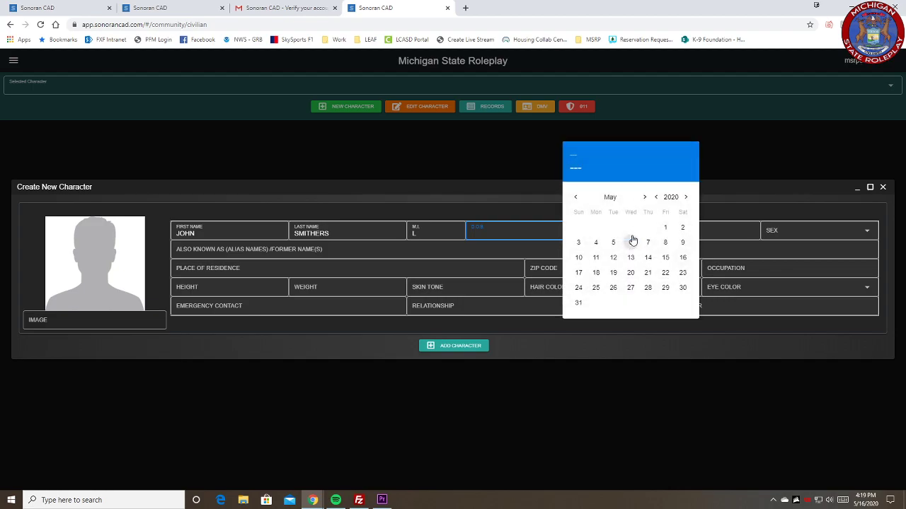
pyautogui.click(668, 199)
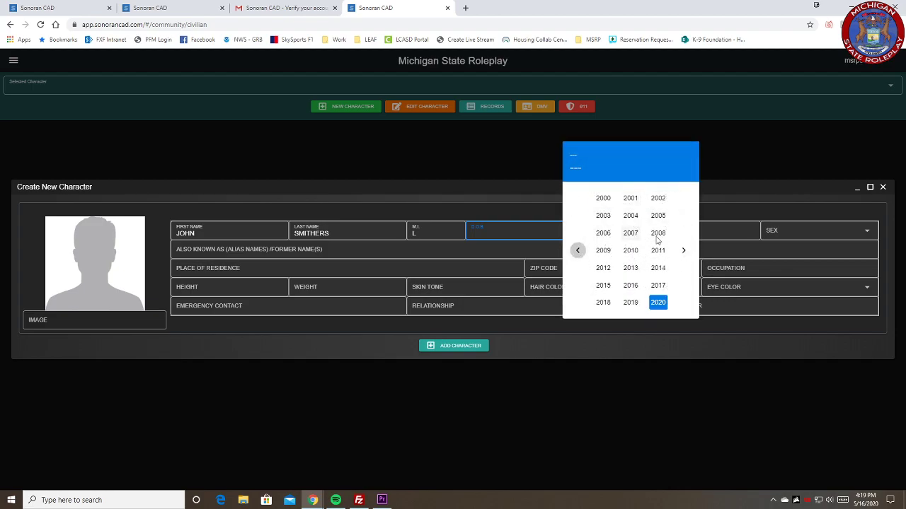
pyautogui.click(617, 216)
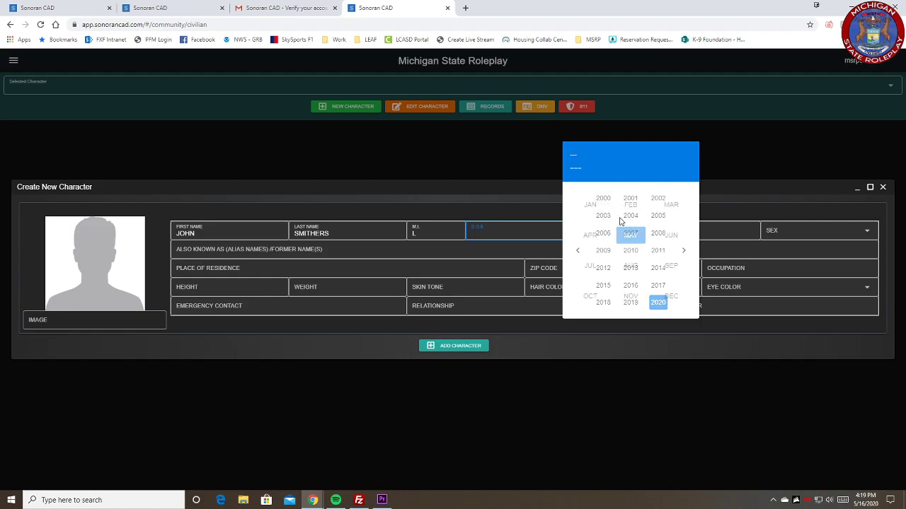
pyautogui.click(631, 233)
pyautogui.click(649, 248)
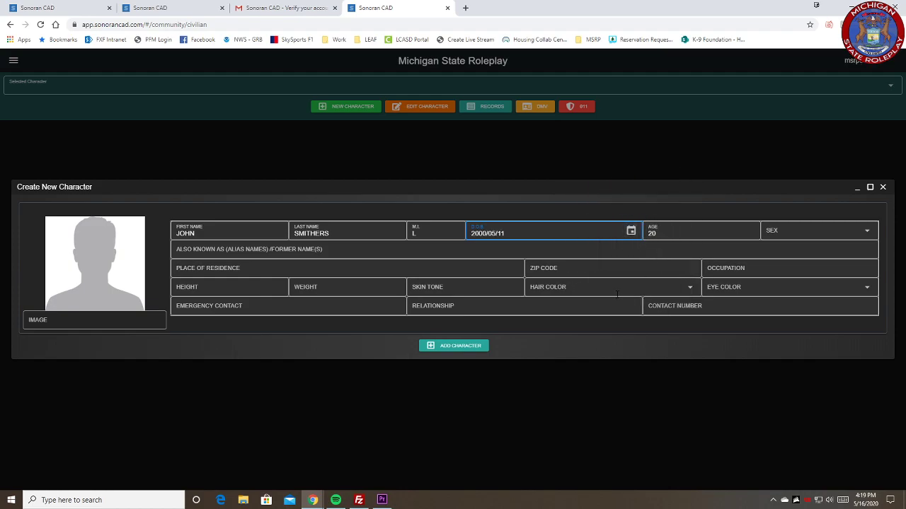
pyautogui.click(785, 230)
pyautogui.click(772, 252)
# Step: Enter the player's Discord tag as the character's alias and SECURITY GUARD as the occupation
pyautogui.click(240, 249)
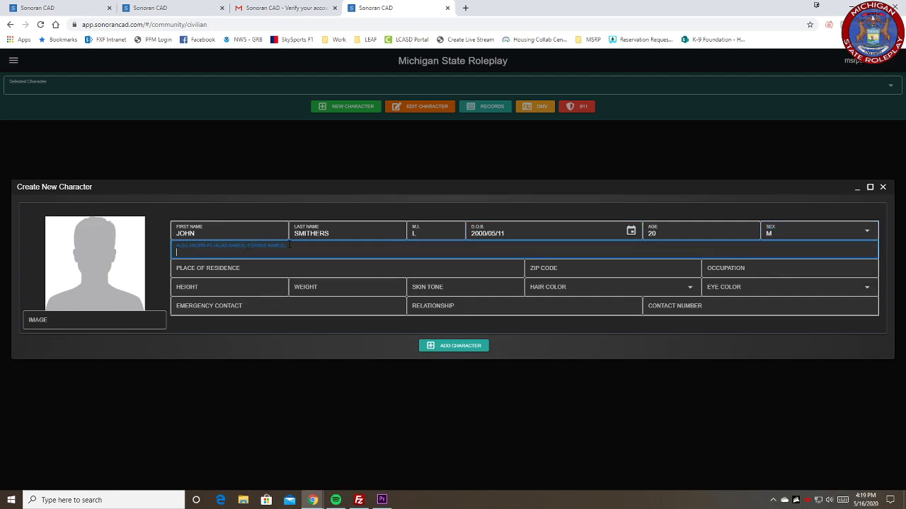
pyautogui.write('KUNA#9178')
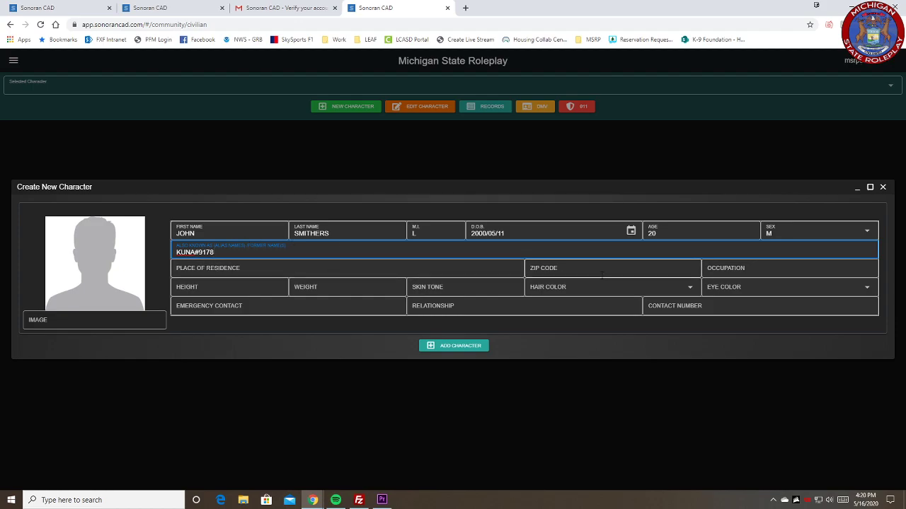
pyautogui.click(728, 270)
pyautogui.write('W')
pyautogui.press('BackSpace')
pyautogui.write('SECURITY GUARD')
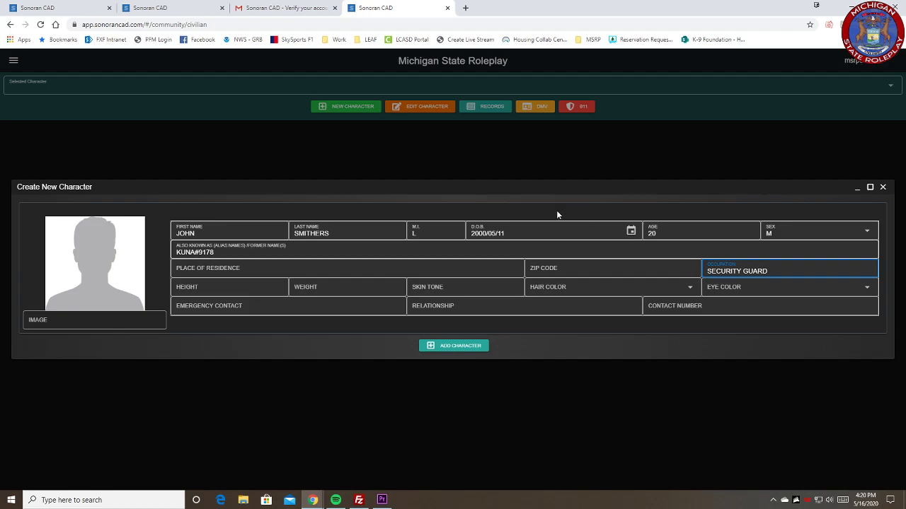
# Step: Set the character's height to 6, weight to 255, skin tone to WHITE, hair color to Brown and eye color to Green
pyautogui.click(204, 283)
pyautogui.write('6')
pyautogui.press('Tab')
pyautogui.write('255')
pyautogui.press('Tab')
pyautogui.write('WHITE')
pyautogui.press('Tab')
pyautogui.press('Down')
pyautogui.click(594, 352)
pyautogui.click(768, 294)
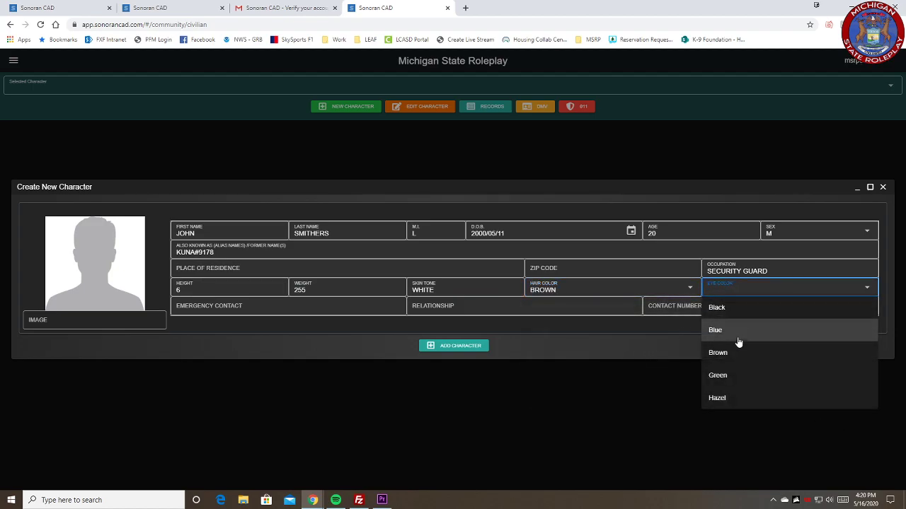
pyautogui.click(730, 376)
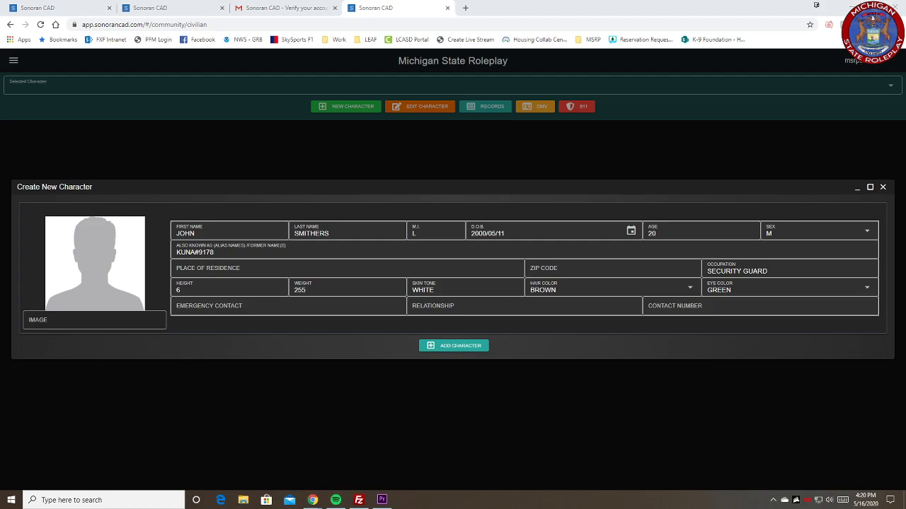
# Step: Switch to Discord and copy the link of the character photo posted in the dmv-license-photos channel
pyautogui.moveTo(383, 60); pyautogui.dragTo(390, 2)
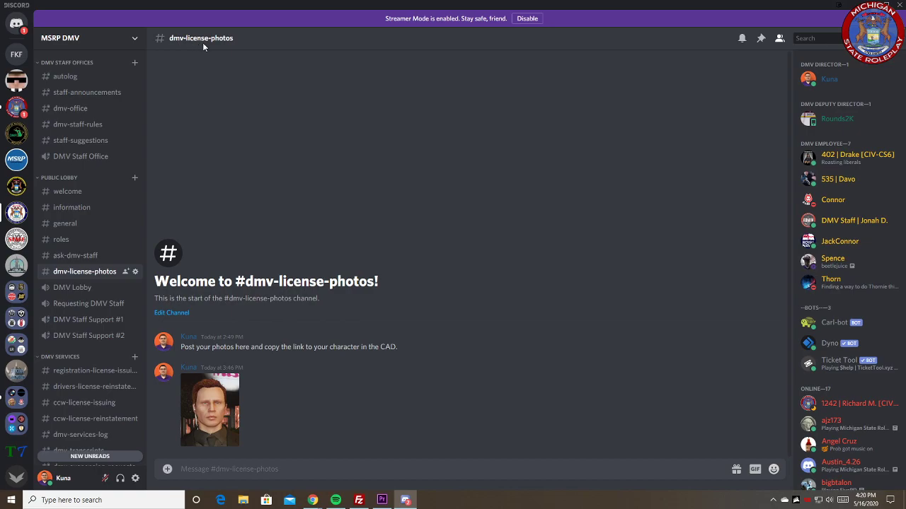
pyautogui.rightClick(220, 402)
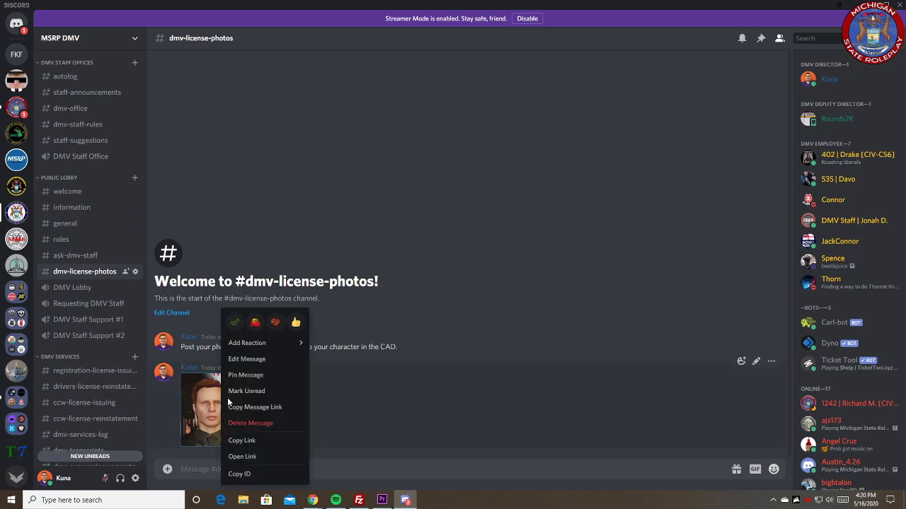
pyautogui.click(241, 441)
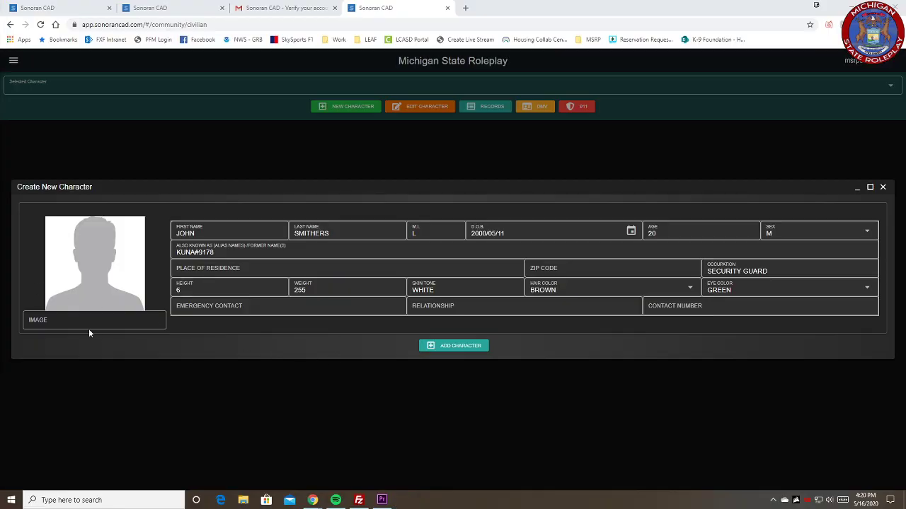
# Step: Back in Sonoran CAD, paste the copied photo link as the character's image and add the character
pyautogui.click(87, 324)
pyautogui.hotkey('ctrl', 'v')
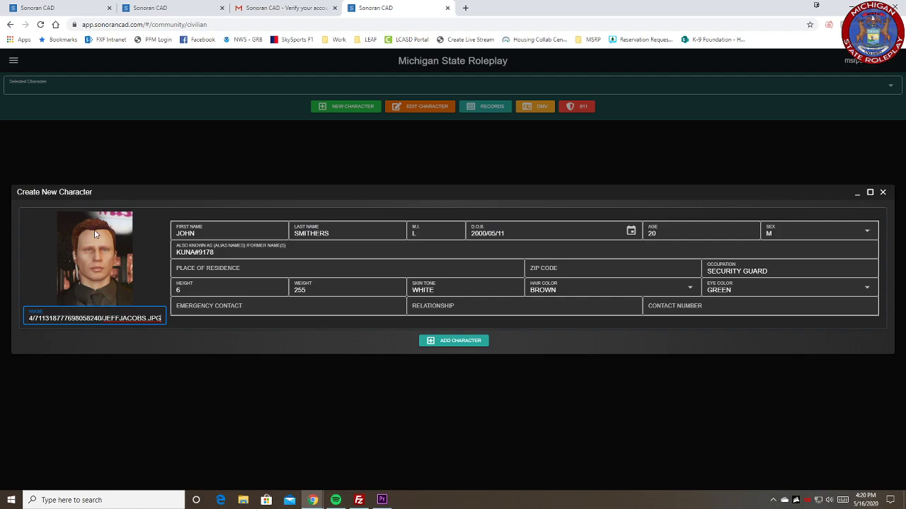
pyautogui.click(460, 342)
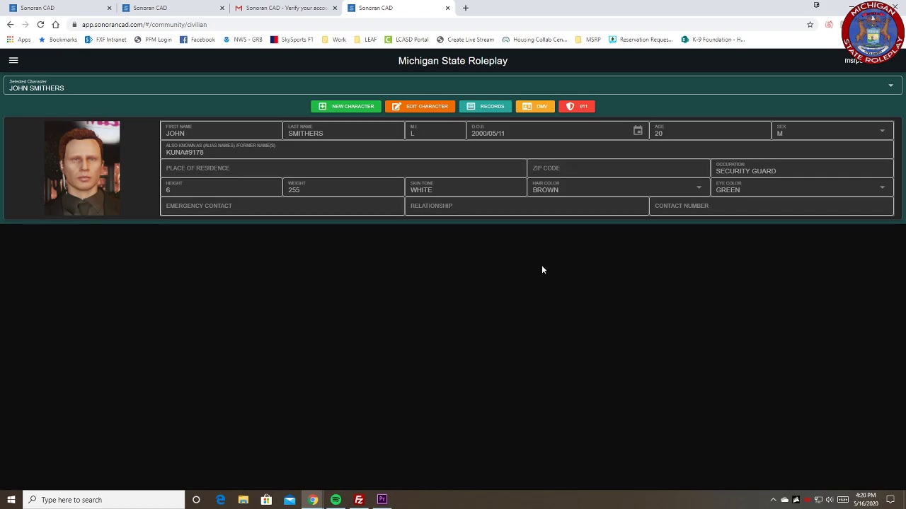
# Step: Start a new DMV license record for the character, keeping the DRIVERS LICENSE type, and set its status to VALID
pyautogui.click(540, 108)
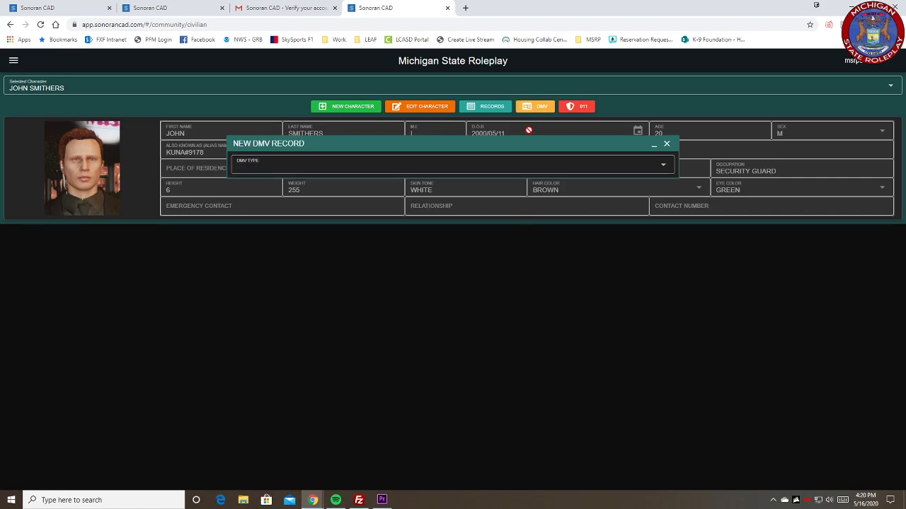
pyautogui.click(420, 168)
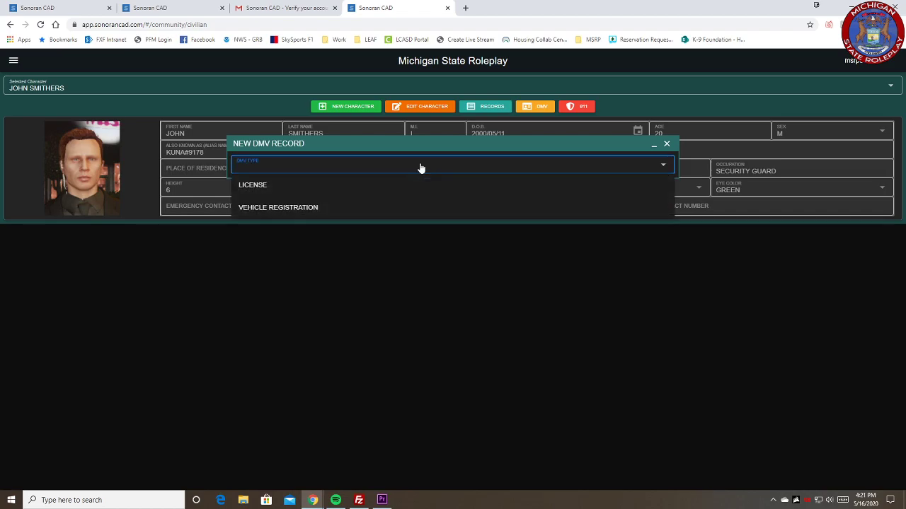
pyautogui.click(265, 192)
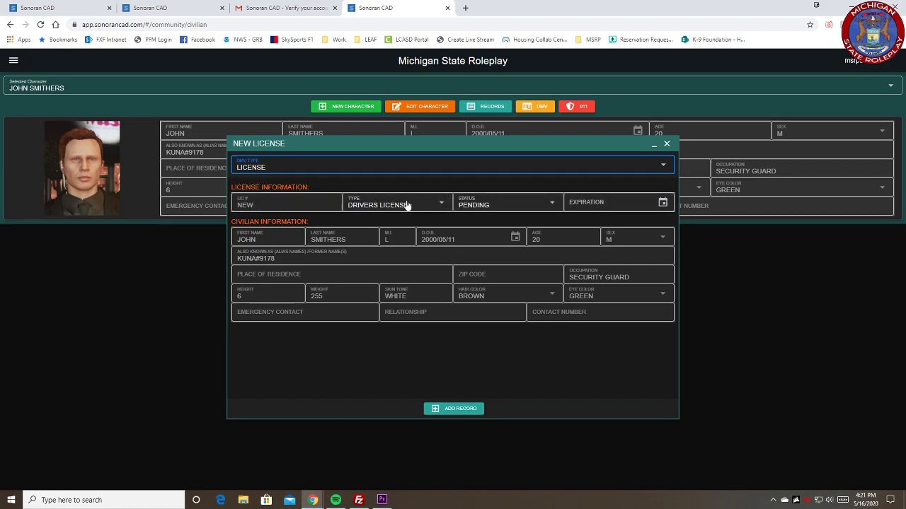
pyautogui.click(485, 203)
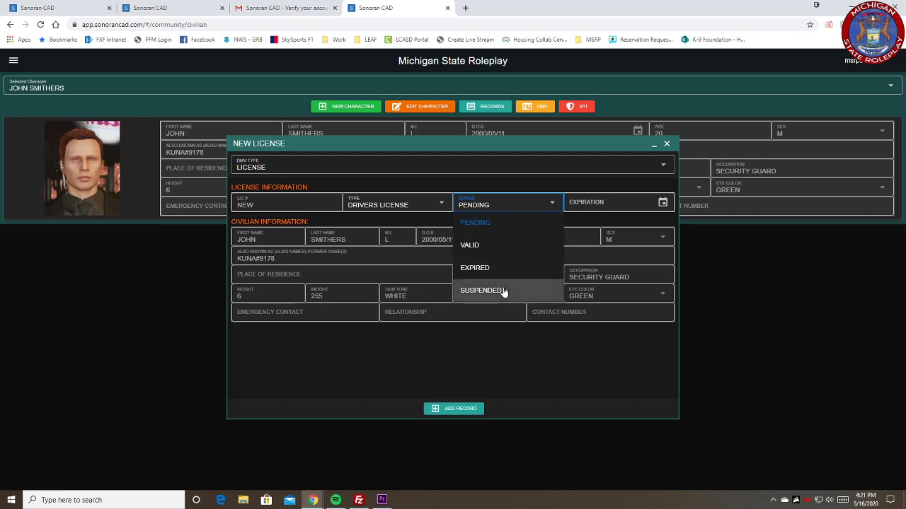
pyautogui.click(484, 245)
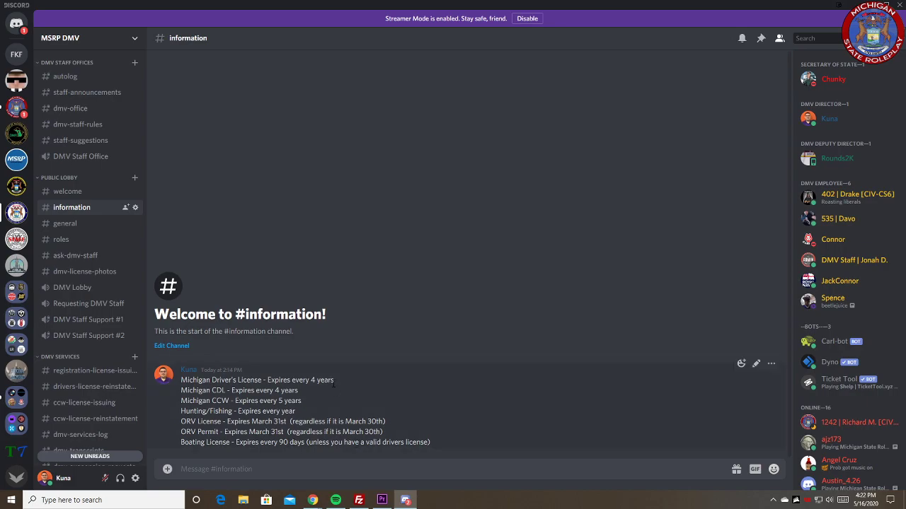
# Step: Close Discord to return to Sonoran CAD, set the driver's license expiration to 2024/05/16 and add the record
pyautogui.click(899, 5)
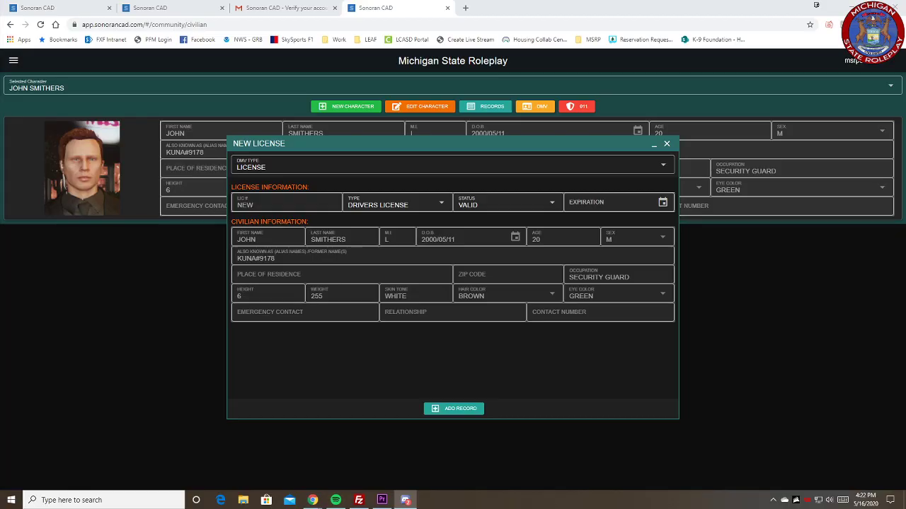
pyautogui.click(662, 203)
pyautogui.click(716, 168)
pyautogui.click(716, 168)
pyautogui.click(716, 168)
pyautogui.click(716, 168)
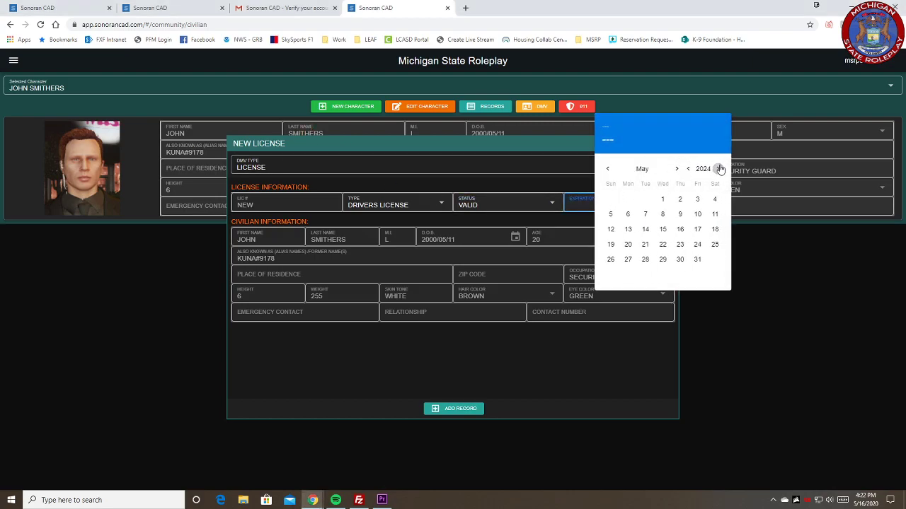
pyautogui.click(679, 229)
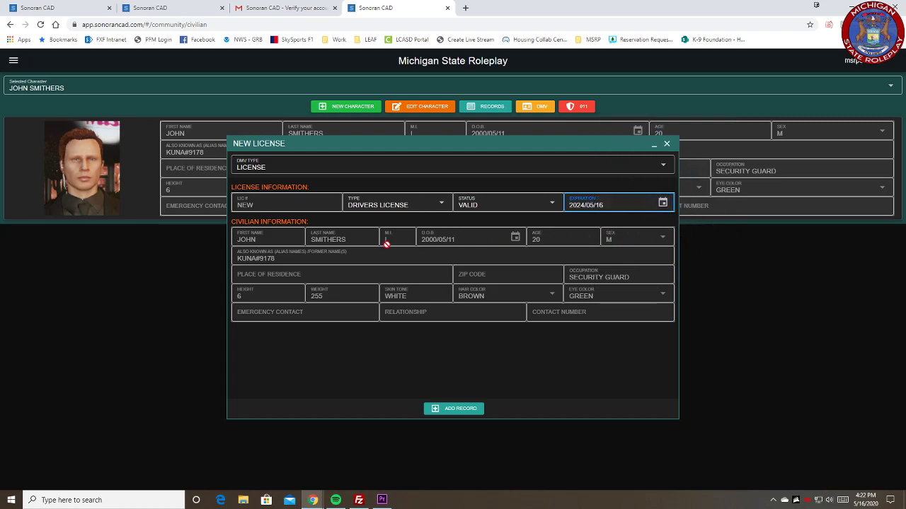
pyautogui.click(462, 409)
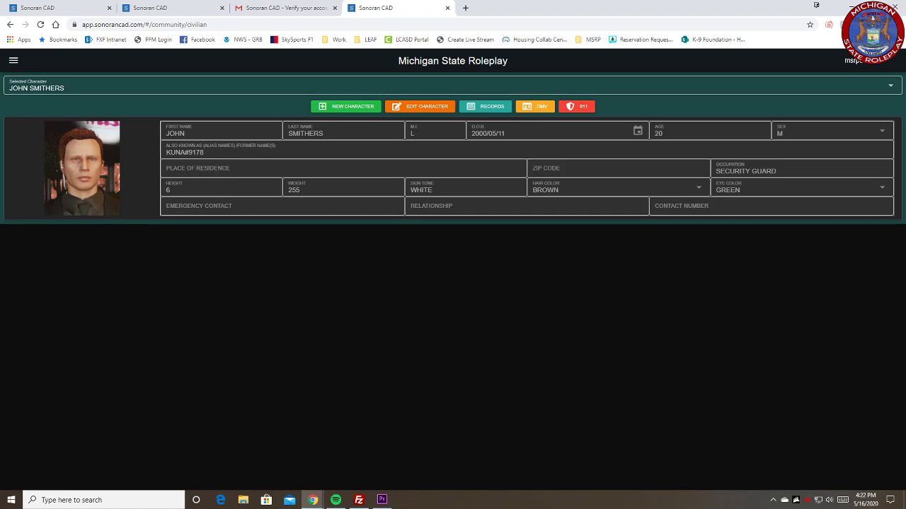
# Step: Look up the character's records, examining the vehicle registrations, the licenses and the details of the first driver's license
pyautogui.click(496, 107)
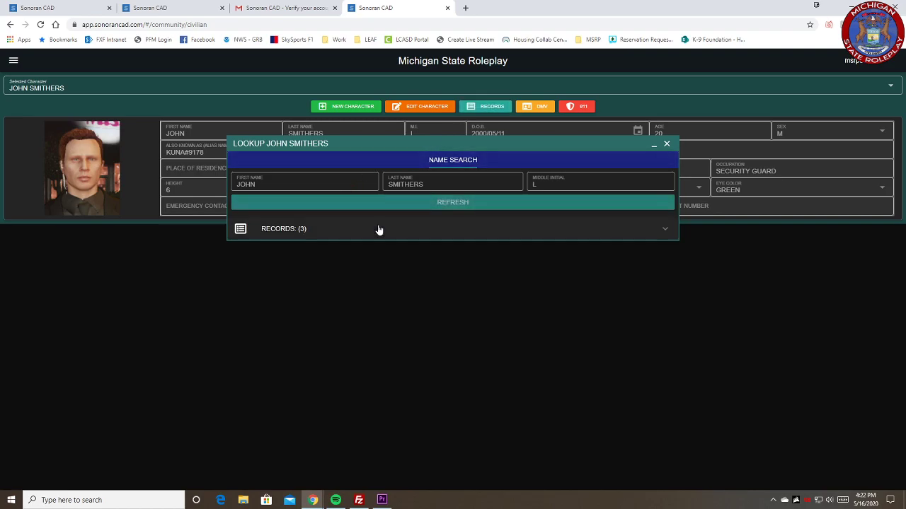
pyautogui.click(379, 228)
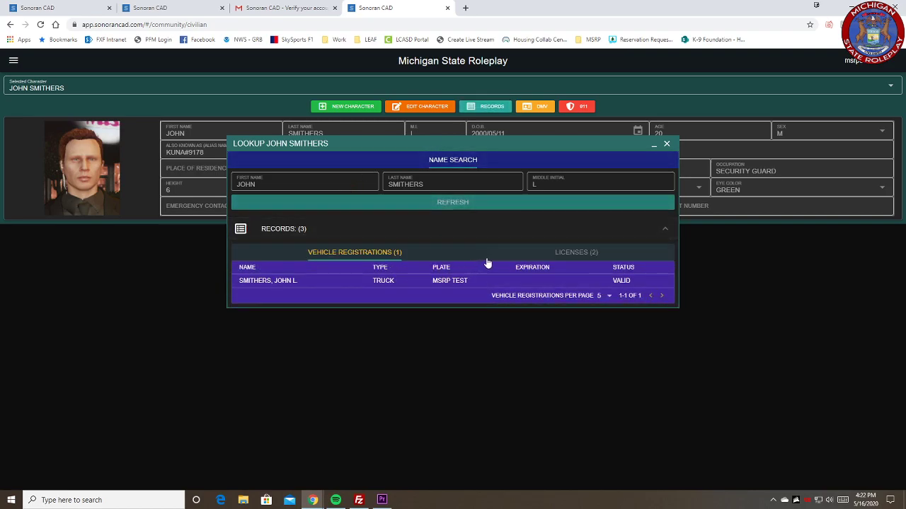
pyautogui.click(576, 252)
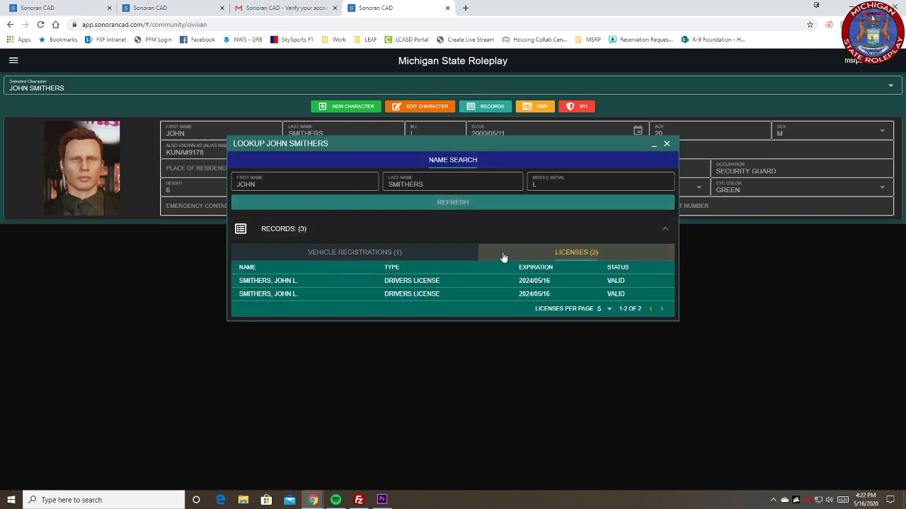
pyautogui.click(400, 253)
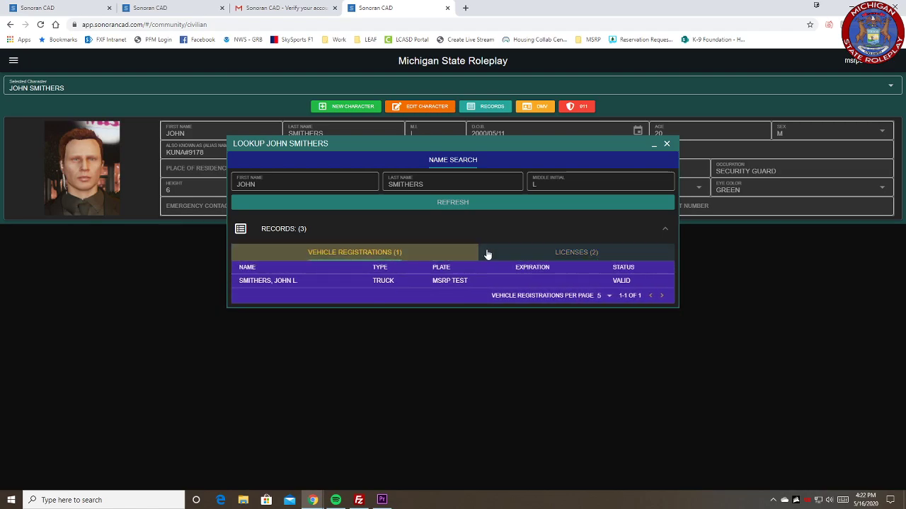
pyautogui.click(530, 255)
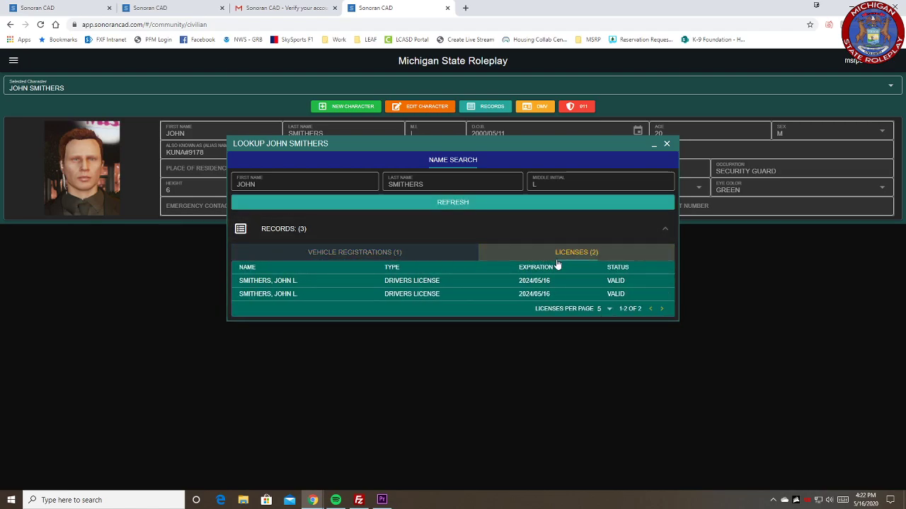
pyautogui.click(463, 284)
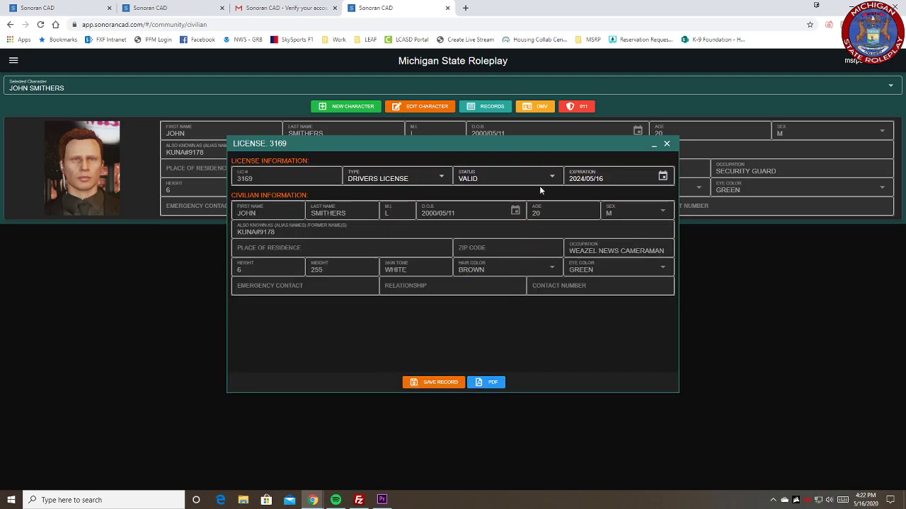
pyautogui.click(666, 144)
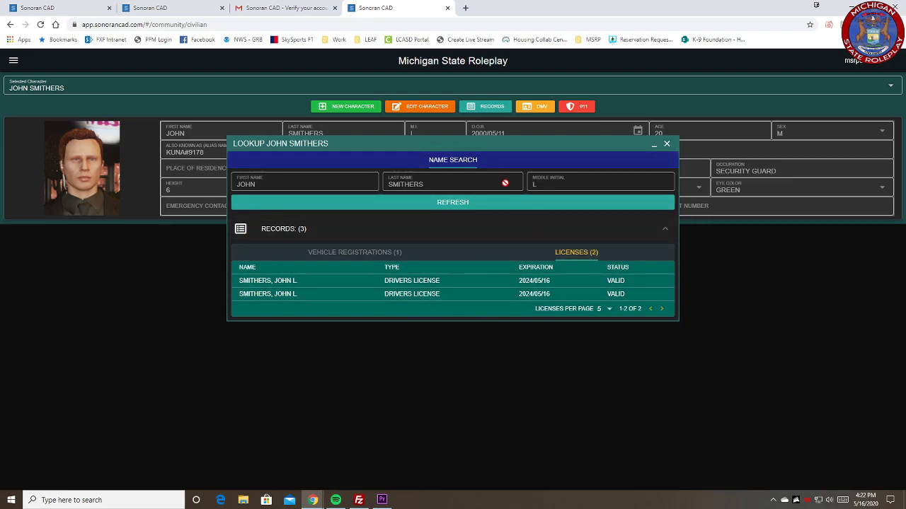
pyautogui.click(461, 203)
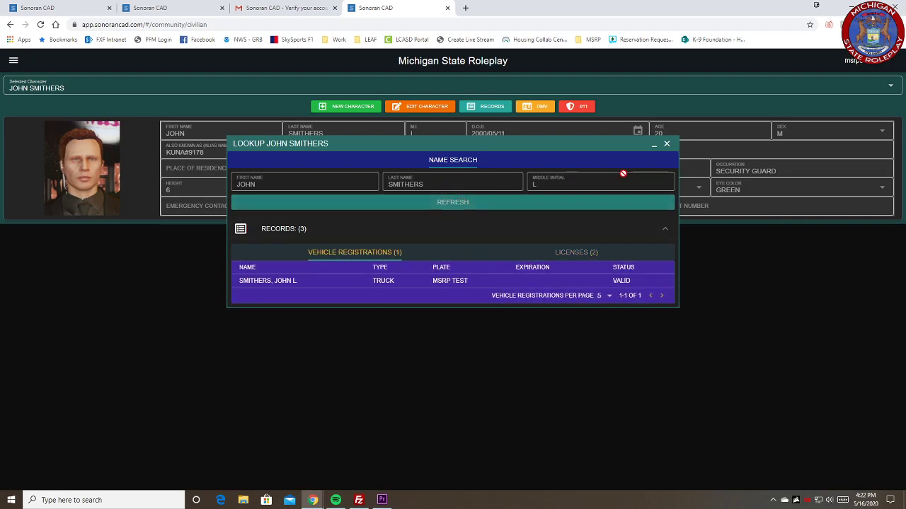
pyautogui.click(667, 144)
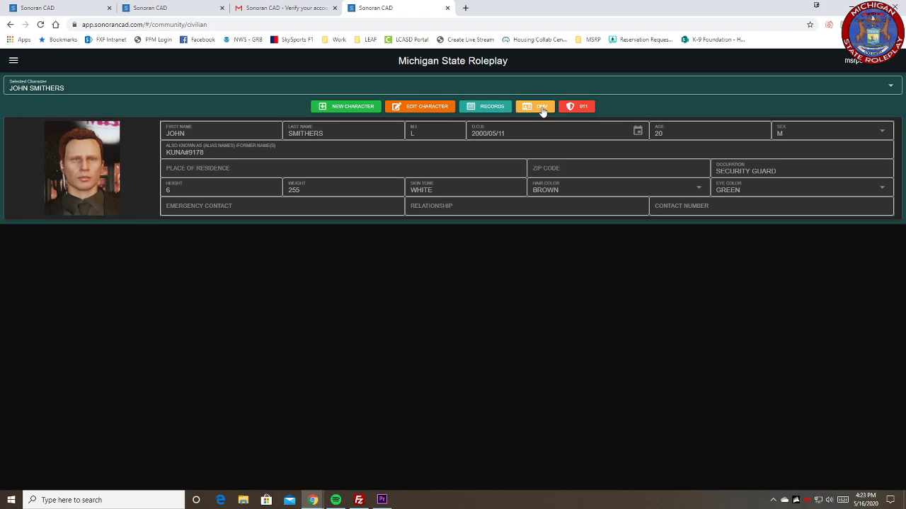
# Step: Start another DMV license record for the character with type ORV LICENSE and status VALID
pyautogui.click(542, 110)
pyautogui.click(386, 165)
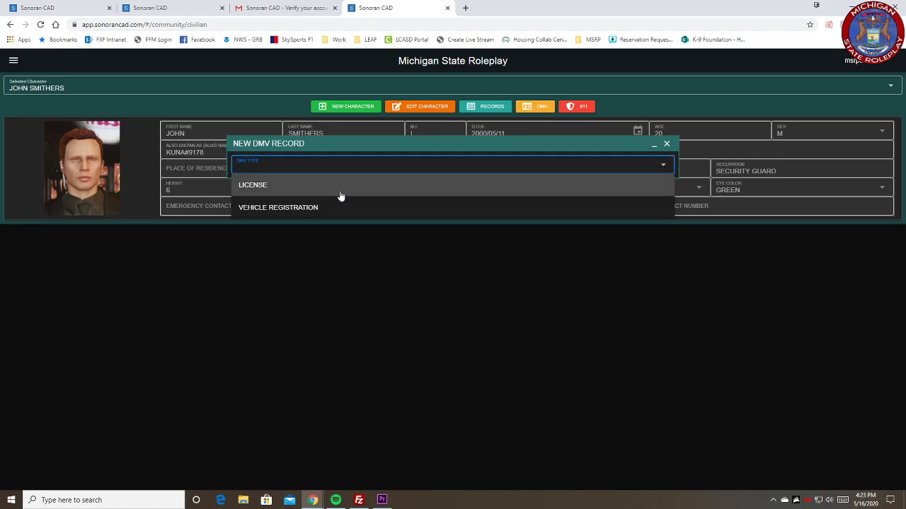
pyautogui.click(339, 194)
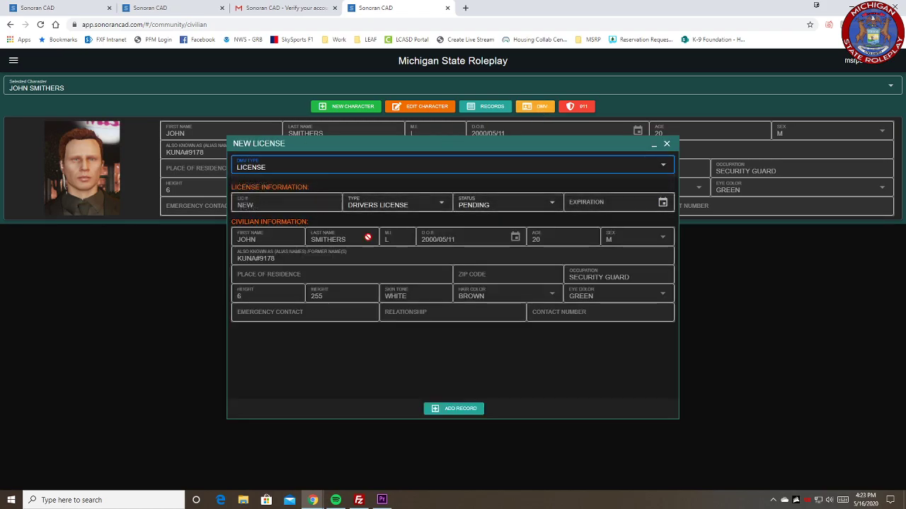
pyautogui.click(409, 213)
pyautogui.click(387, 405)
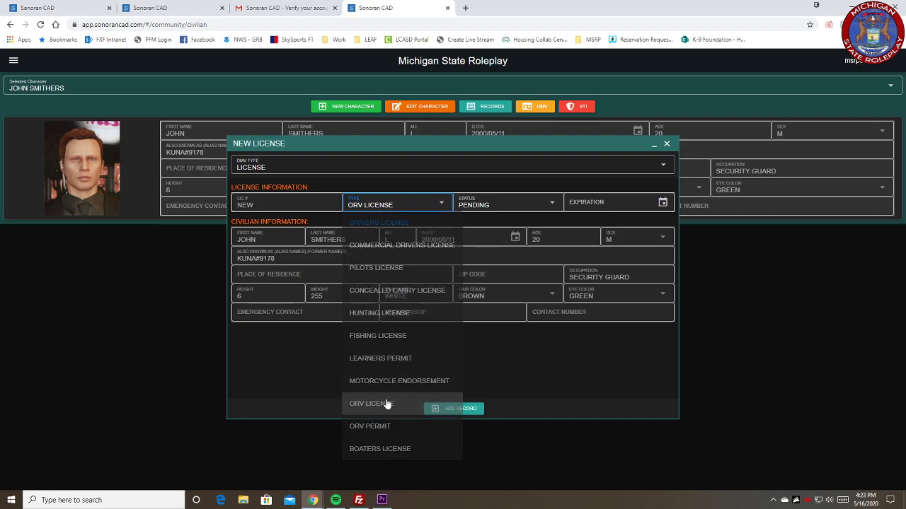
pyautogui.click(495, 205)
pyautogui.click(485, 247)
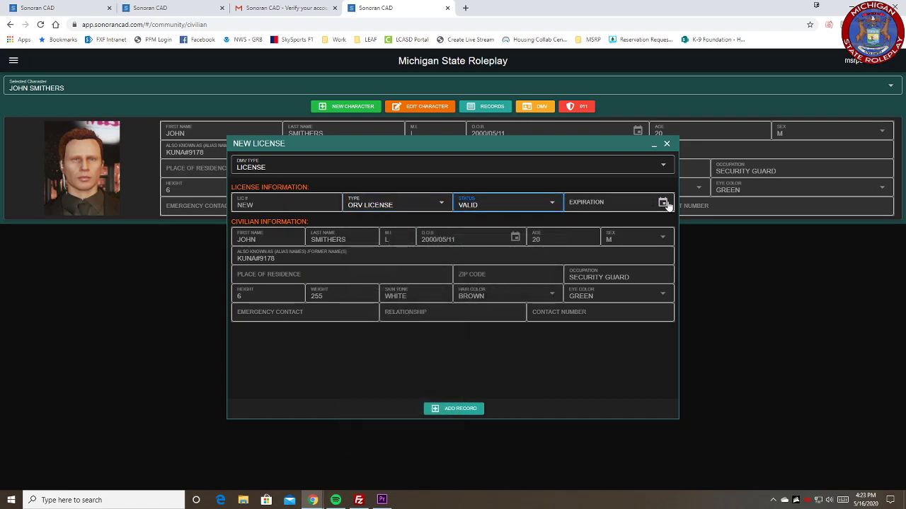
# Step: Set the ORV license's expiration to 2021/03/31 and add the record
pyautogui.click(645, 202)
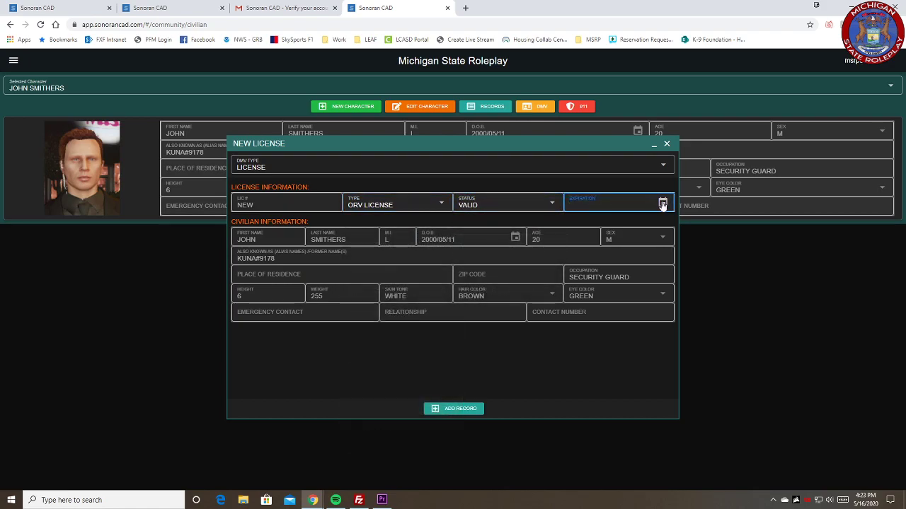
pyautogui.click(661, 204)
pyautogui.click(639, 171)
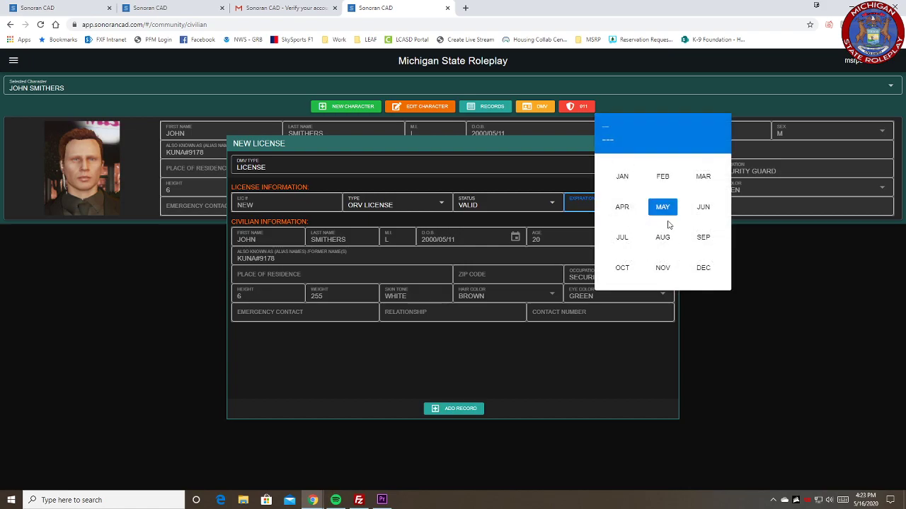
pyautogui.click(702, 178)
pyautogui.click(717, 169)
pyautogui.click(661, 259)
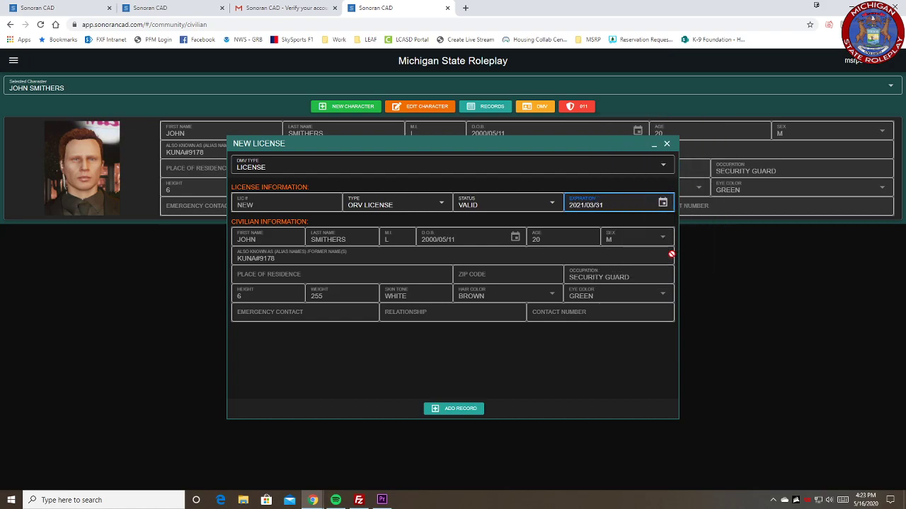
pyautogui.click(467, 407)
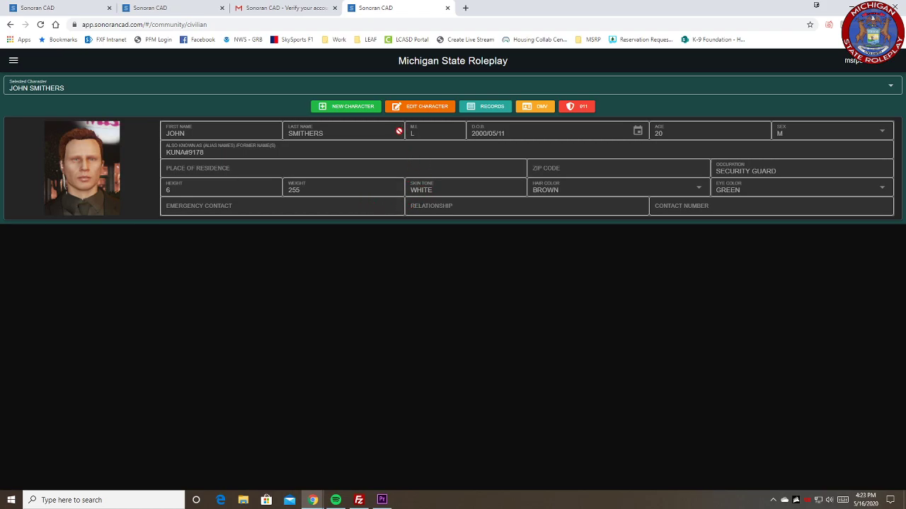
# Step: Start a new DMV vehicle registration for the character and set its status to VALID
pyautogui.click(525, 111)
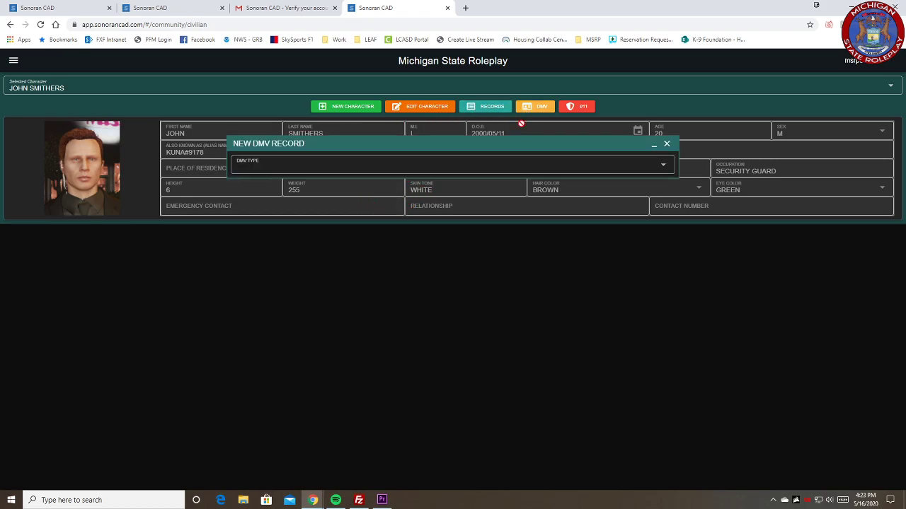
pyautogui.click(404, 167)
pyautogui.click(344, 206)
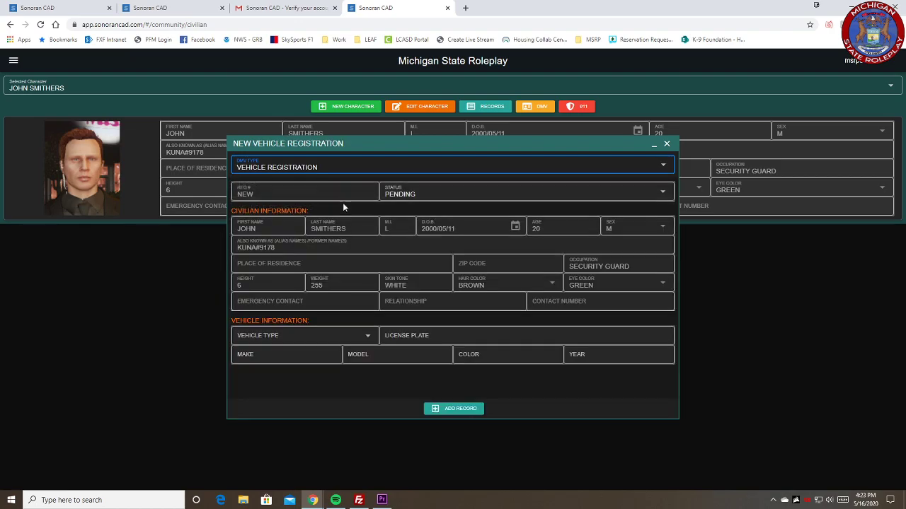
pyautogui.click(425, 197)
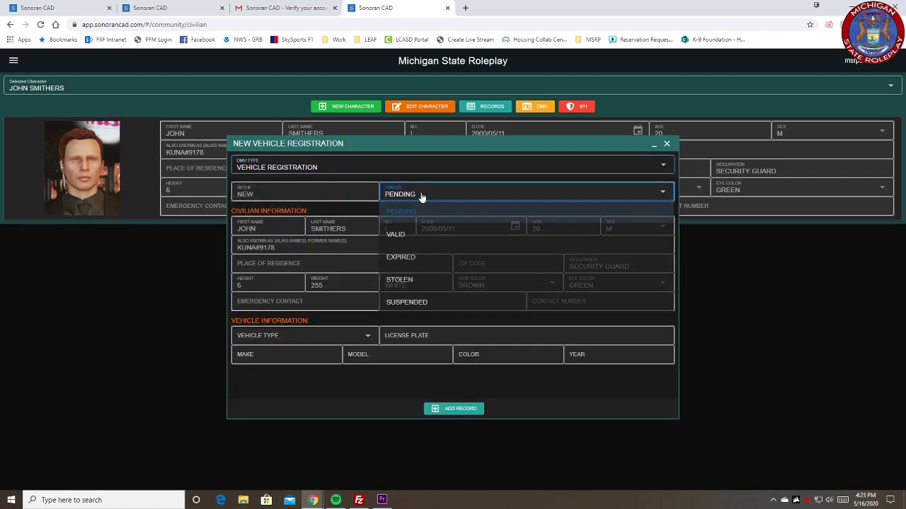
pyautogui.click(415, 235)
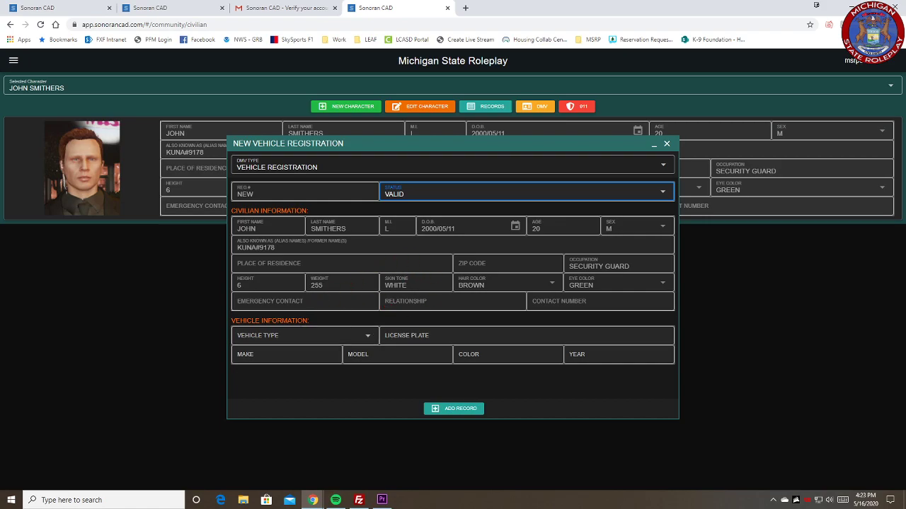
# Step: Set the vehicle type to Offroad and enter MSRP TST2 as the license plate
pyautogui.click(298, 339)
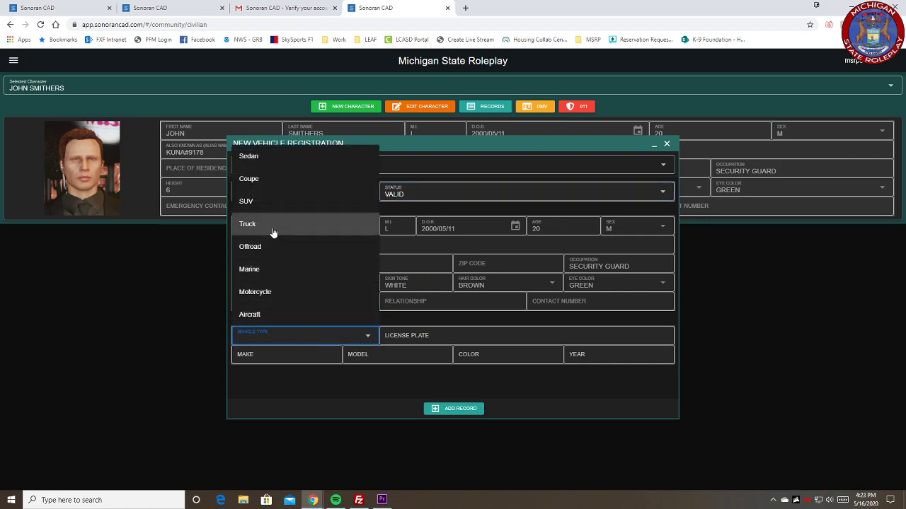
pyautogui.click(267, 249)
pyautogui.click(428, 341)
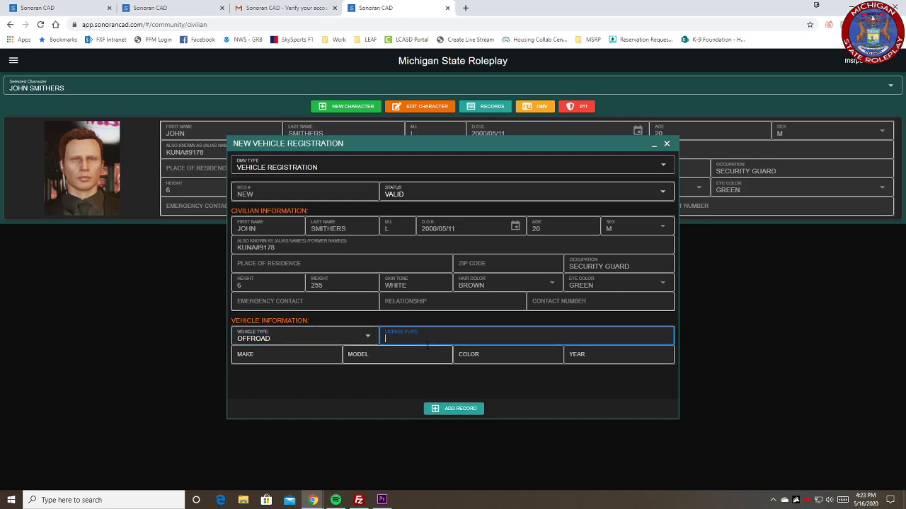
pyautogui.write('MSRP TE')
# Step: Fill in the vehicle's make CANAM, model POLARIS, color RED/BLACK and year 2017
pyautogui.click(301, 363)
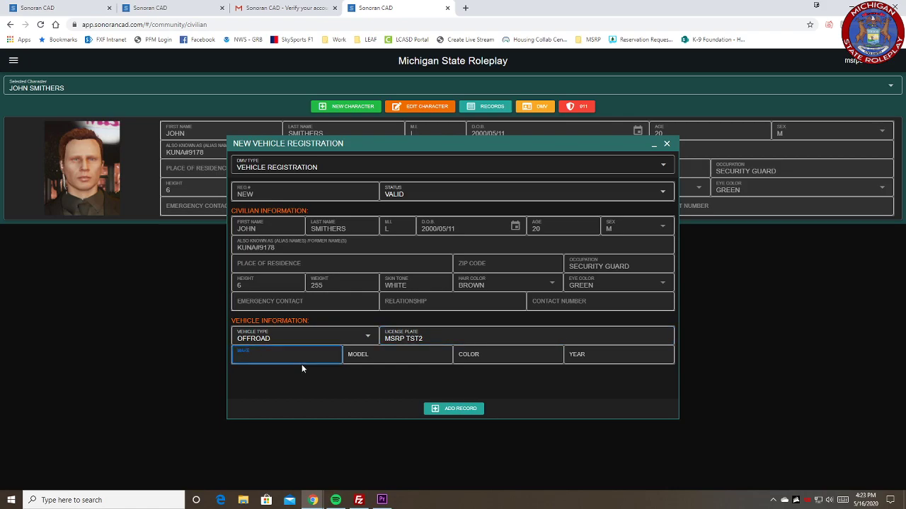
pyautogui.write('CANAM')
pyautogui.click(373, 354)
pyautogui.write('POLARIS')
pyautogui.press('Tab')
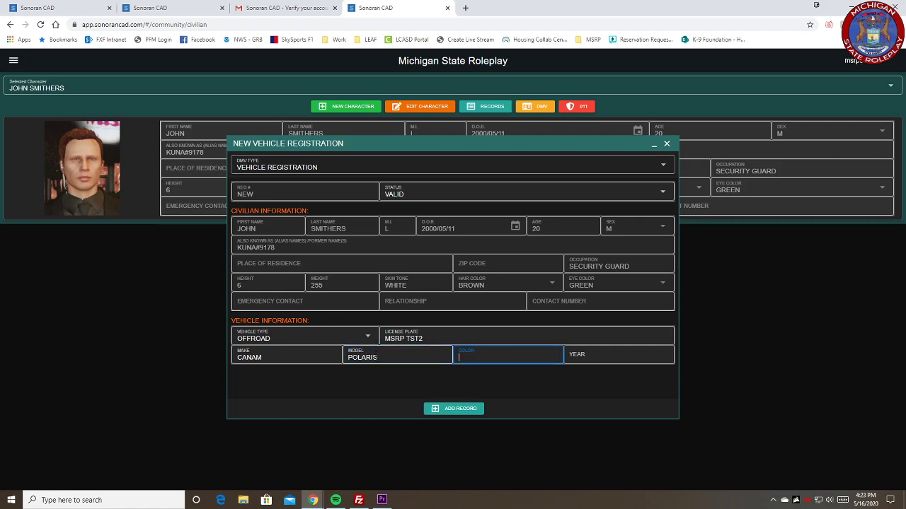
pyautogui.write('RED/BLACK')
pyautogui.press('Tab')
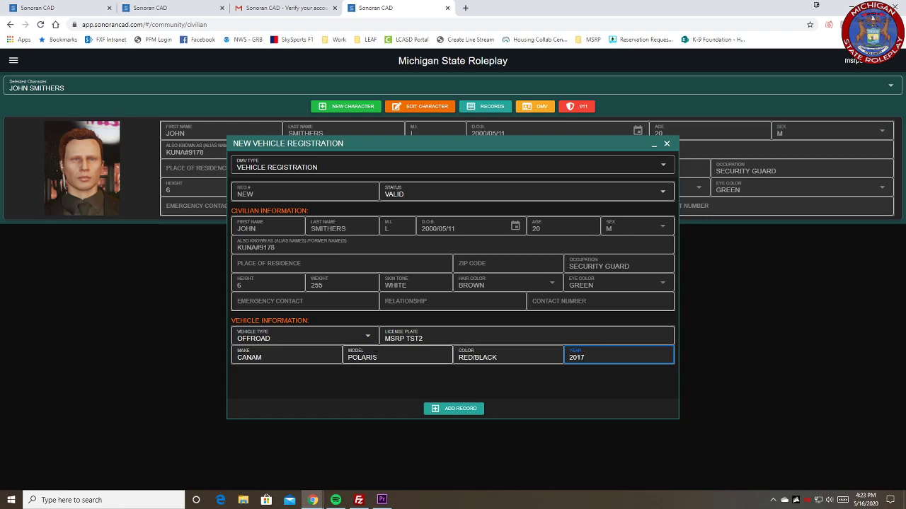
# Step: Add the vehicle registration record and look up the character's vehicle registrations in the records
pyautogui.click(464, 410)
pyautogui.click(488, 107)
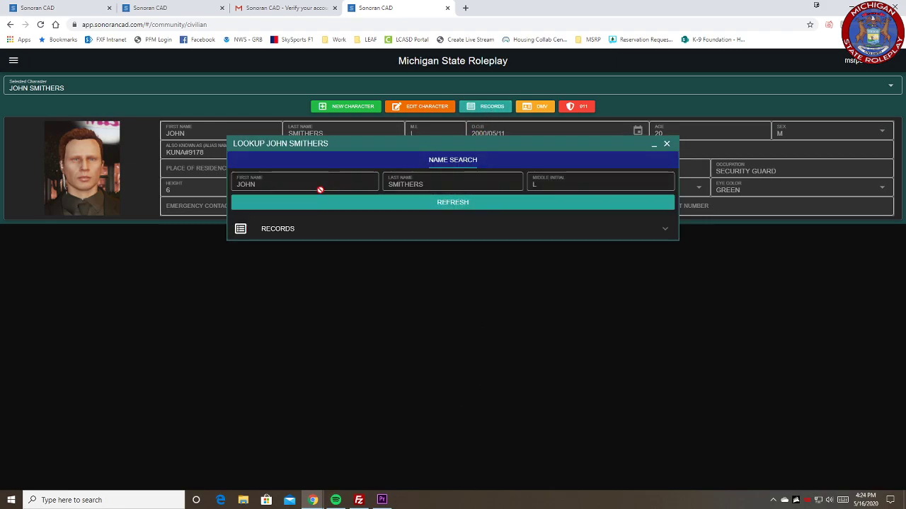
pyautogui.click(340, 202)
pyautogui.click(337, 230)
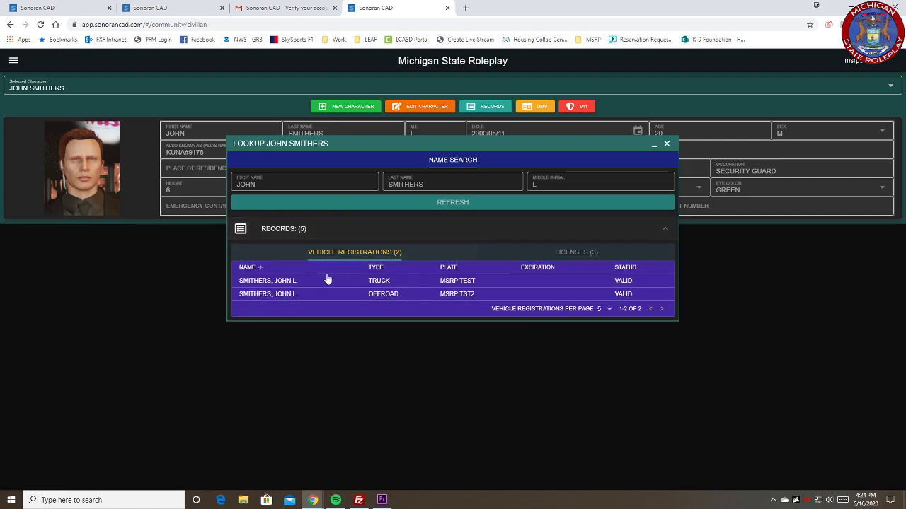
pyautogui.click(668, 147)
pyautogui.click(656, 139)
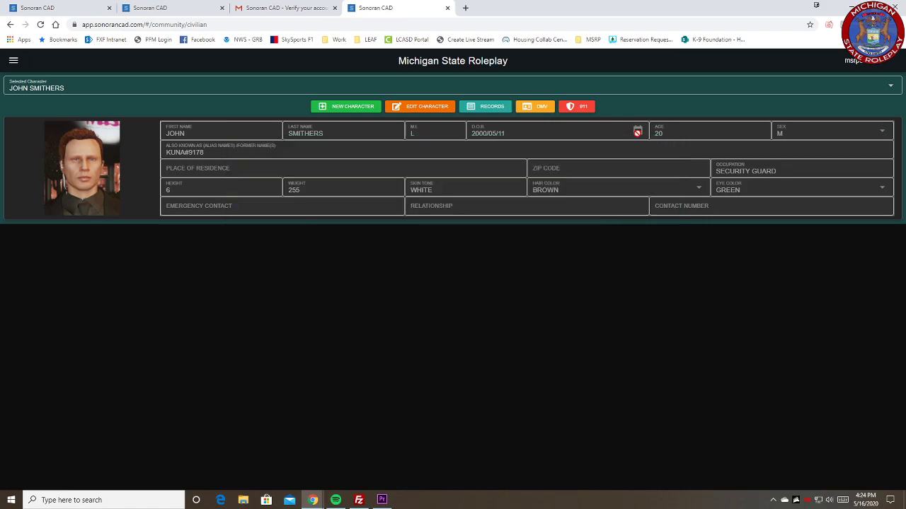
# Step: Examine the type, status and expiration options of a new DMV license record, and close the form without adding it
pyautogui.click(541, 107)
pyautogui.click(457, 168)
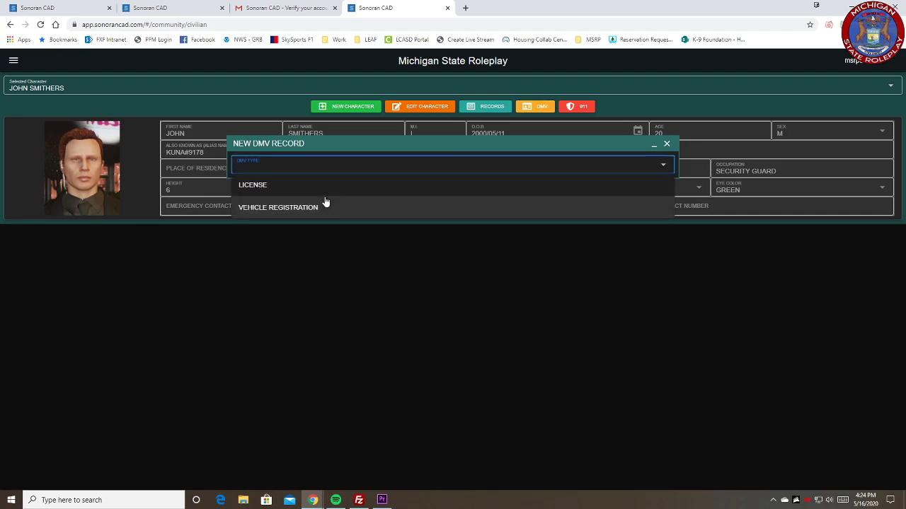
pyautogui.click(321, 193)
pyautogui.click(384, 205)
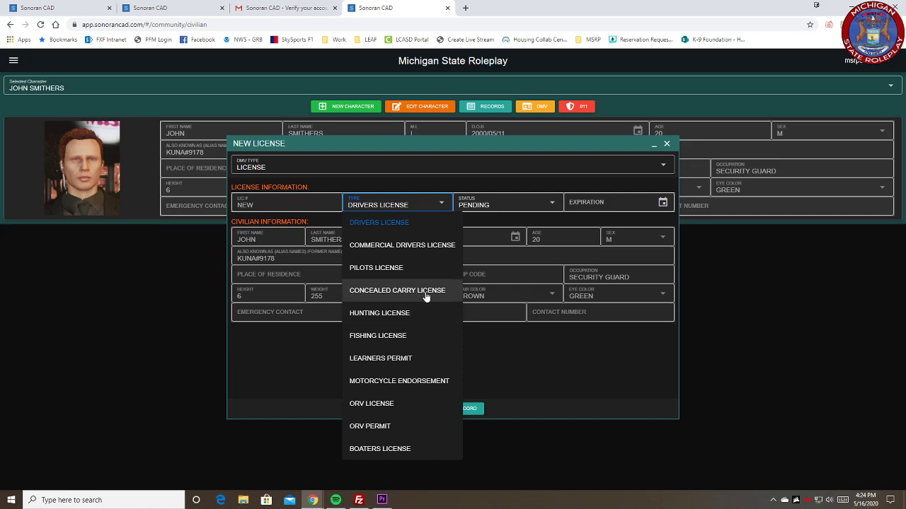
pyautogui.click(516, 204)
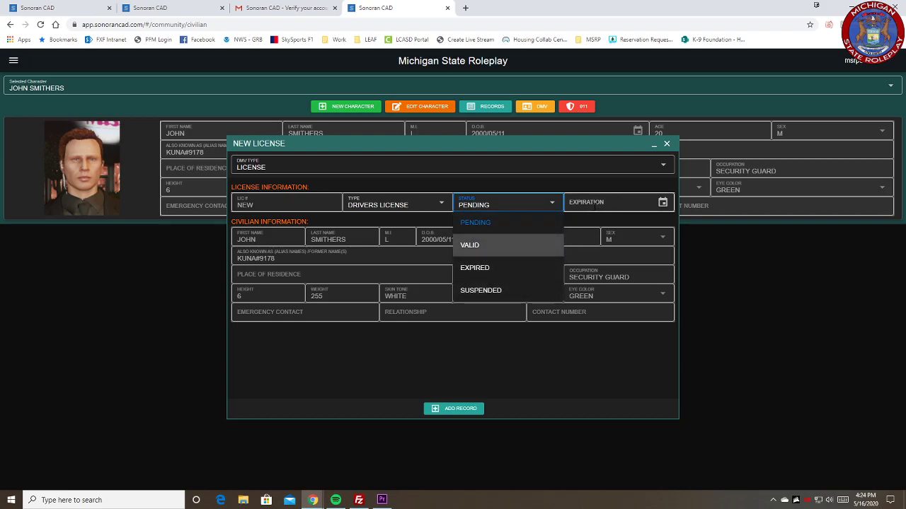
pyautogui.click(607, 207)
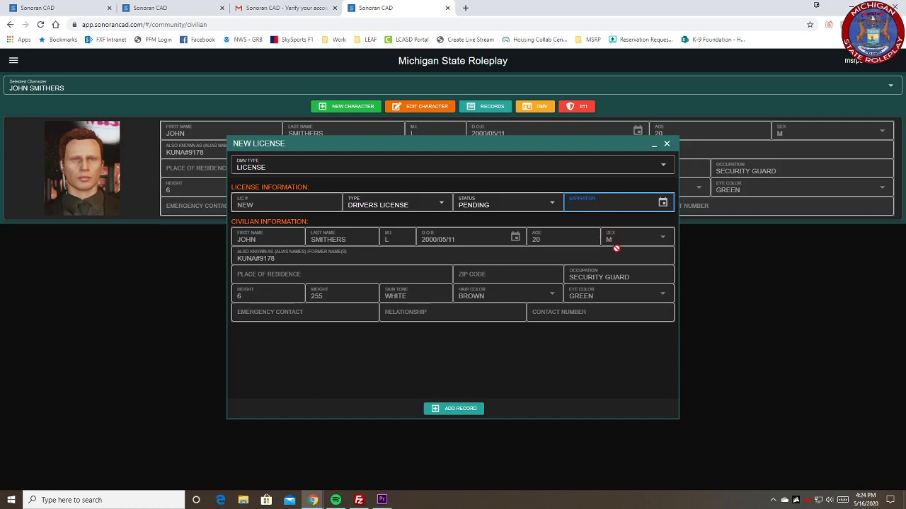
pyautogui.click(666, 144)
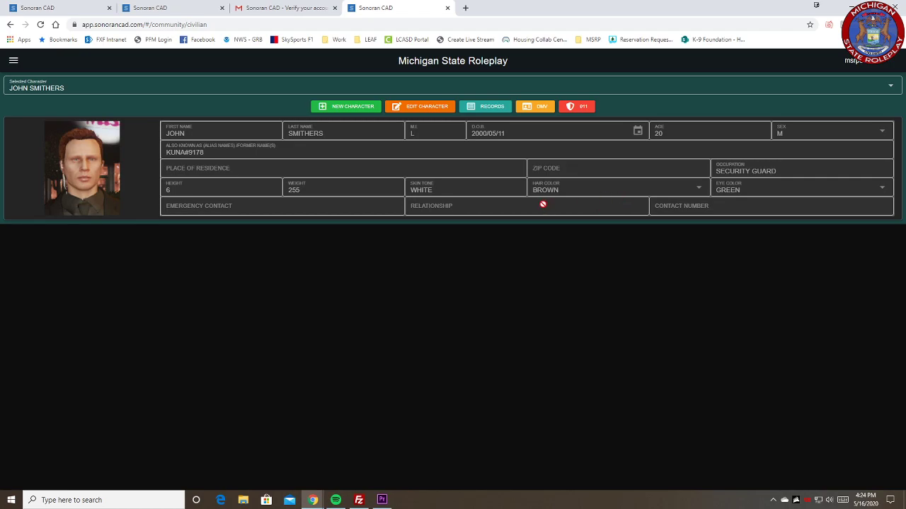